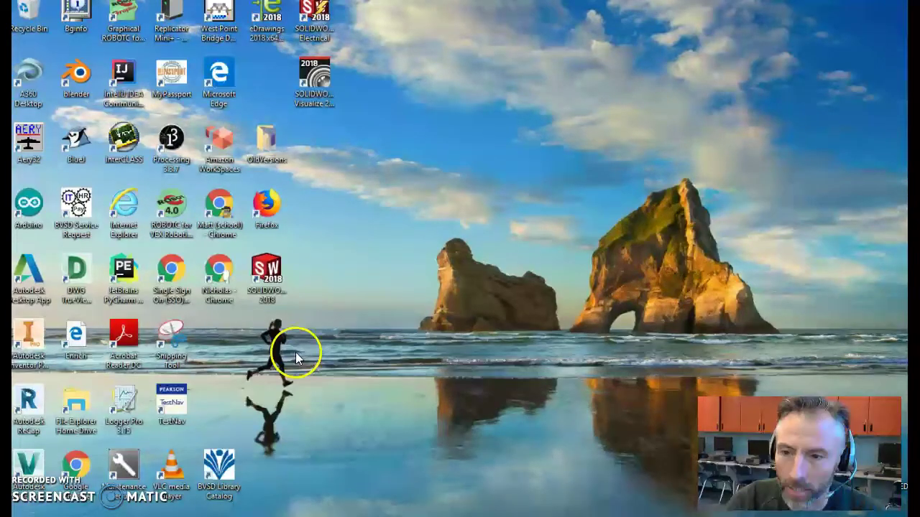
# Launch SOLIDWORKS 2018 and create a new blank Part document, Part1.
pyautogui.doubleClick(267, 277)
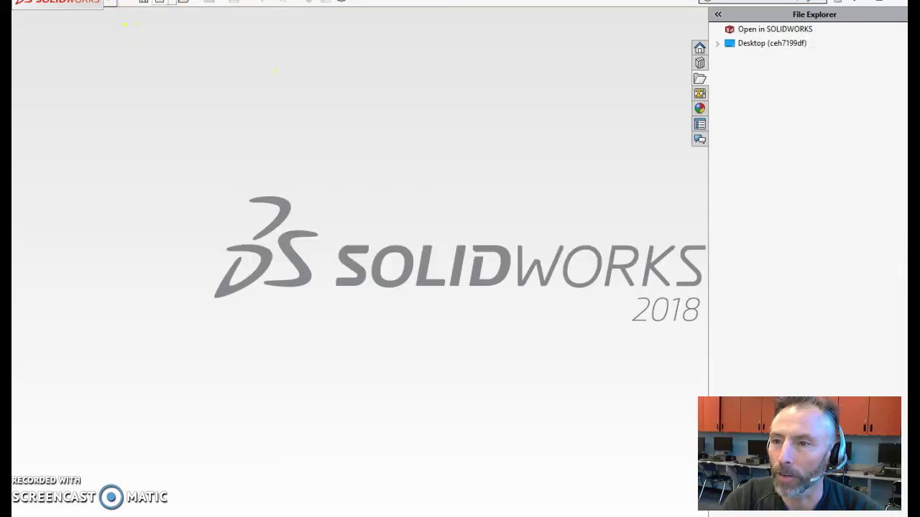
pyautogui.click(173, 2)
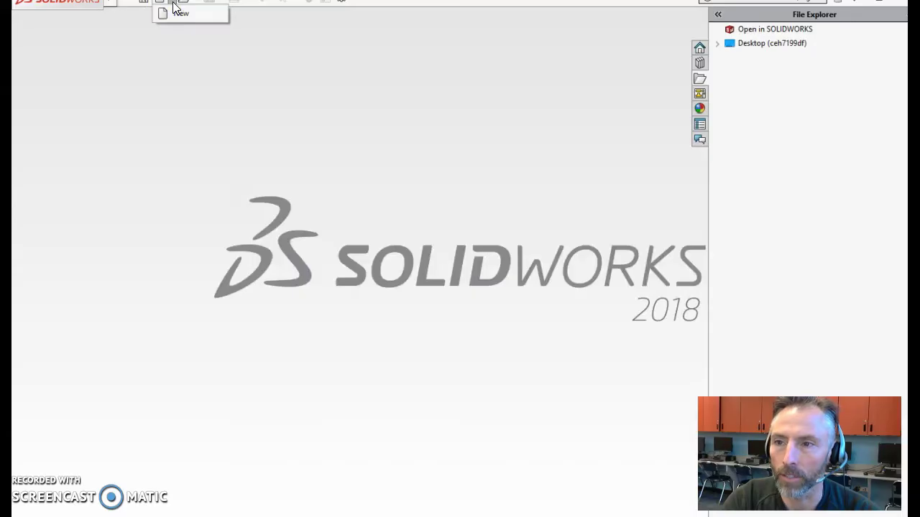
pyautogui.click(171, 15)
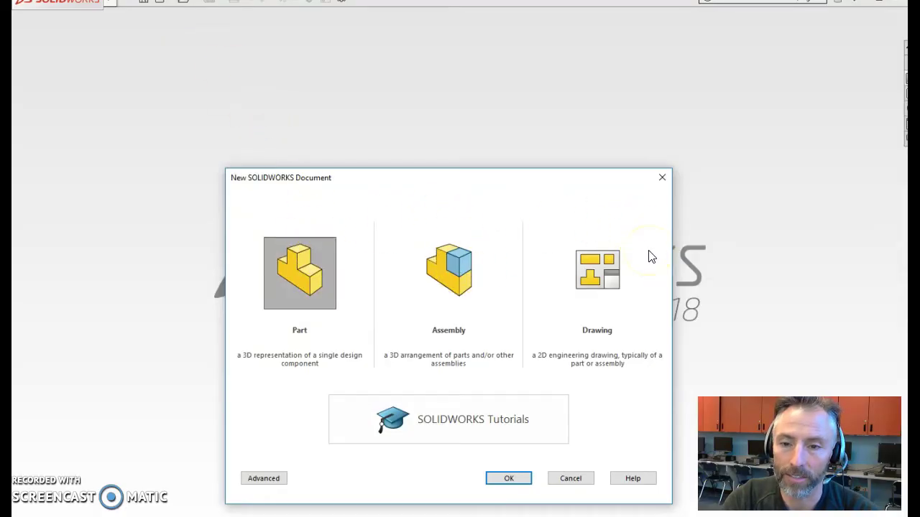
pyautogui.doubleClick(299, 283)
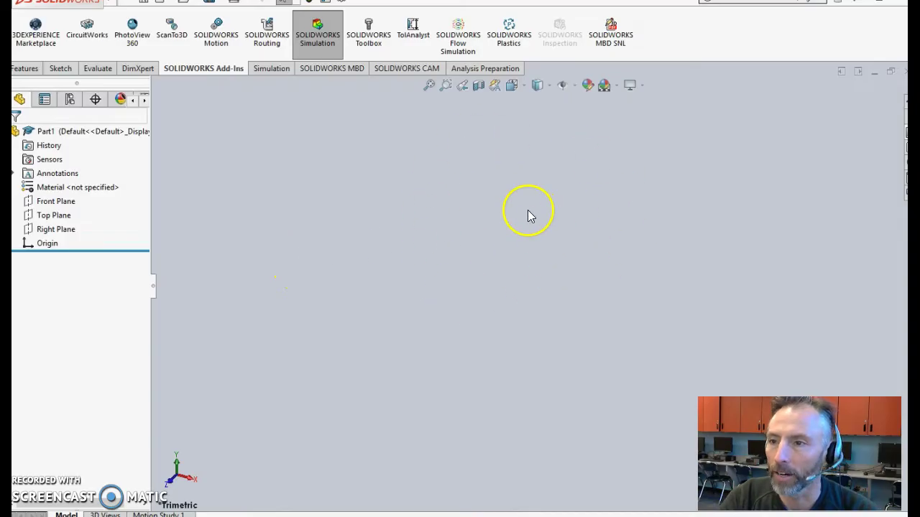
# Draw a corner rectangle around the origin in a new sketch on the Top Plane.
pyautogui.click(60, 68)
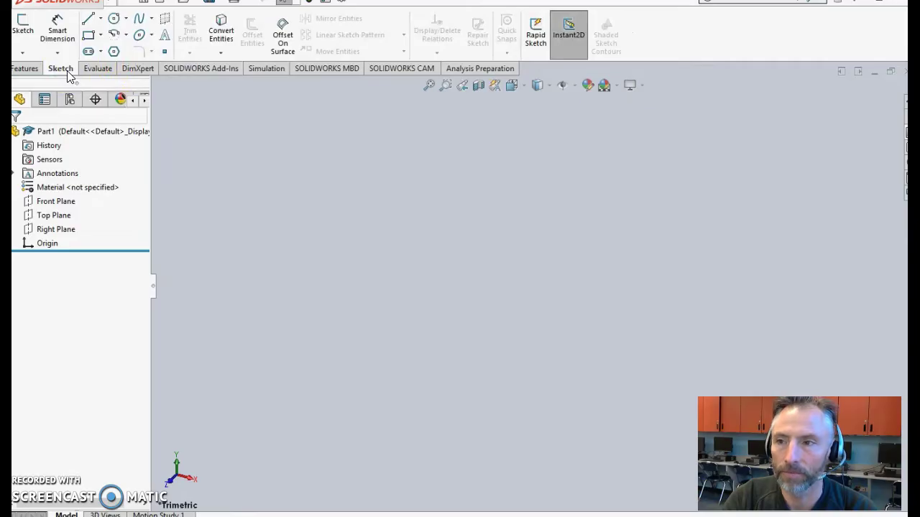
pyautogui.click(22, 30)
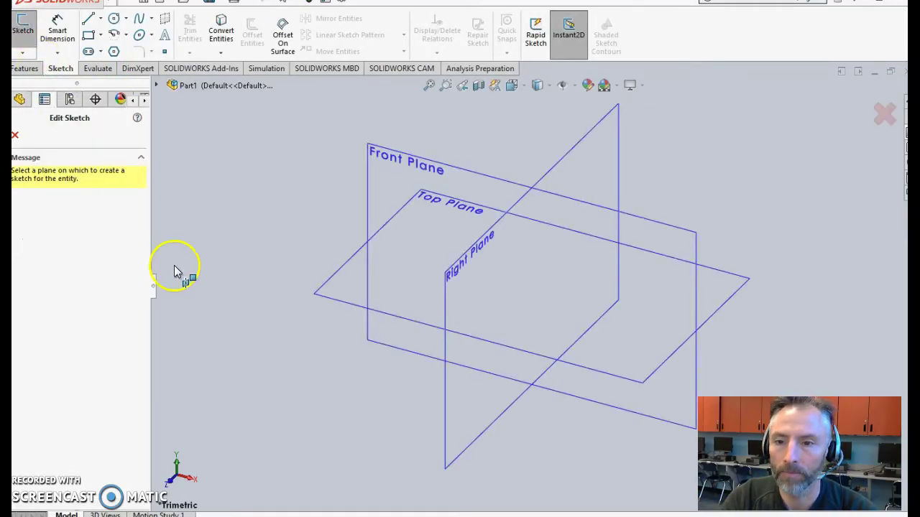
pyautogui.click(330, 301)
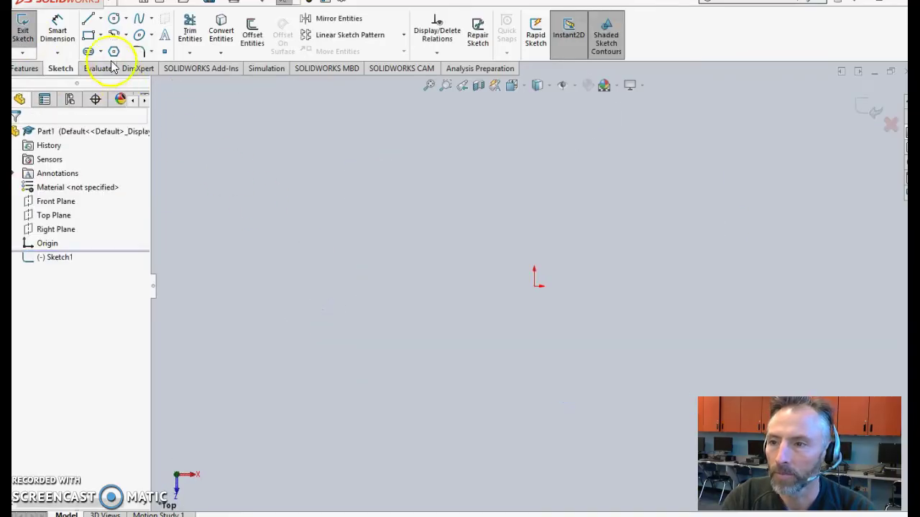
pyautogui.click(89, 36)
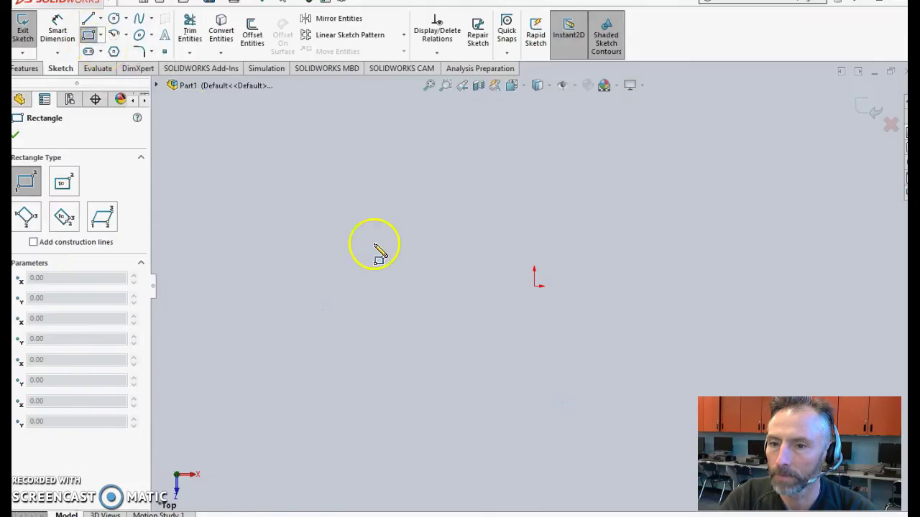
pyautogui.click(296, 165)
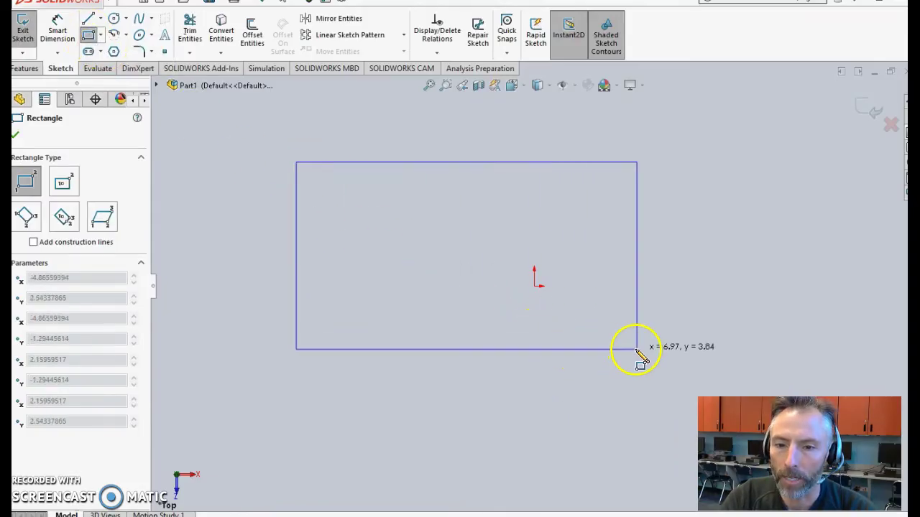
pyautogui.click(658, 349)
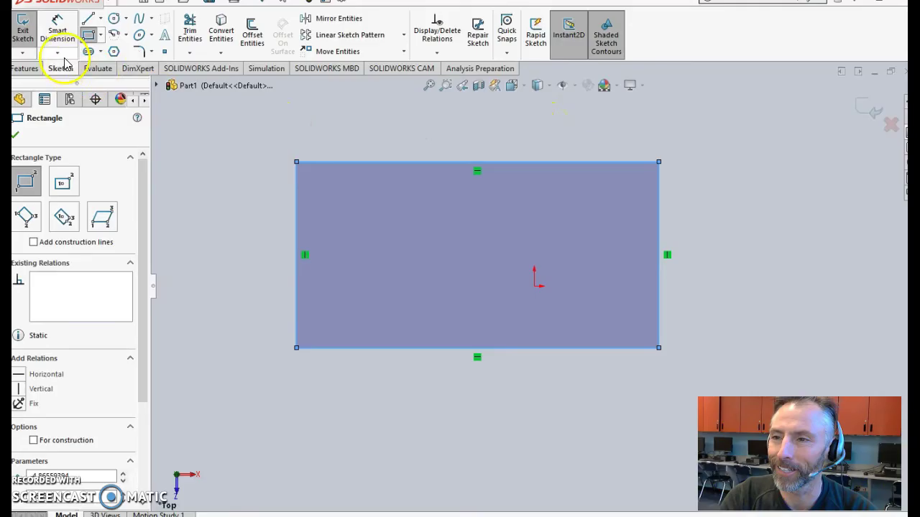
pyautogui.click(56, 30)
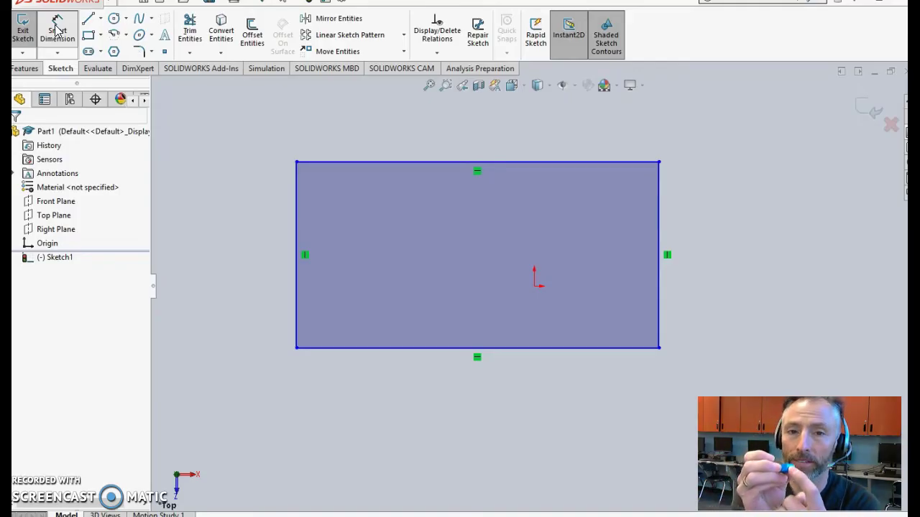
# Dimension the rectangle's left edge to 5/8 in and its top edge to 10/8 in.
pyautogui.click(56, 30)
pyautogui.click(298, 200)
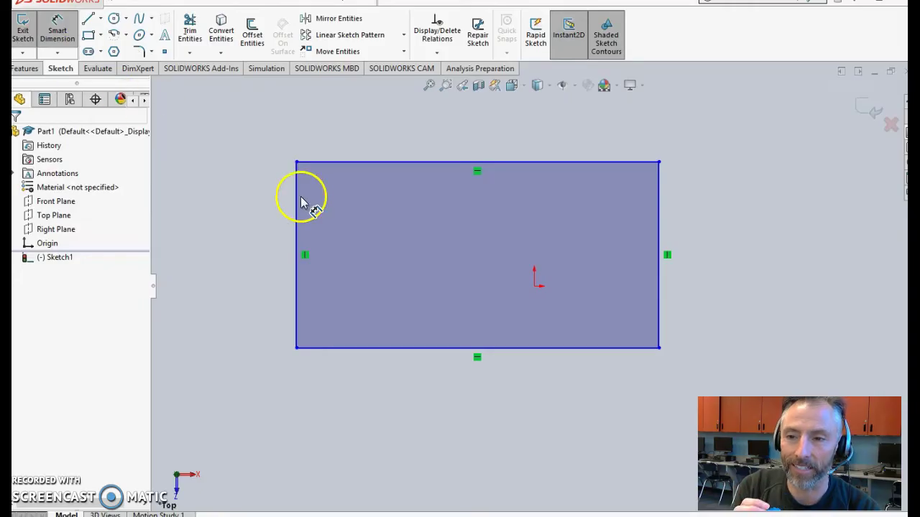
pyautogui.click(268, 202)
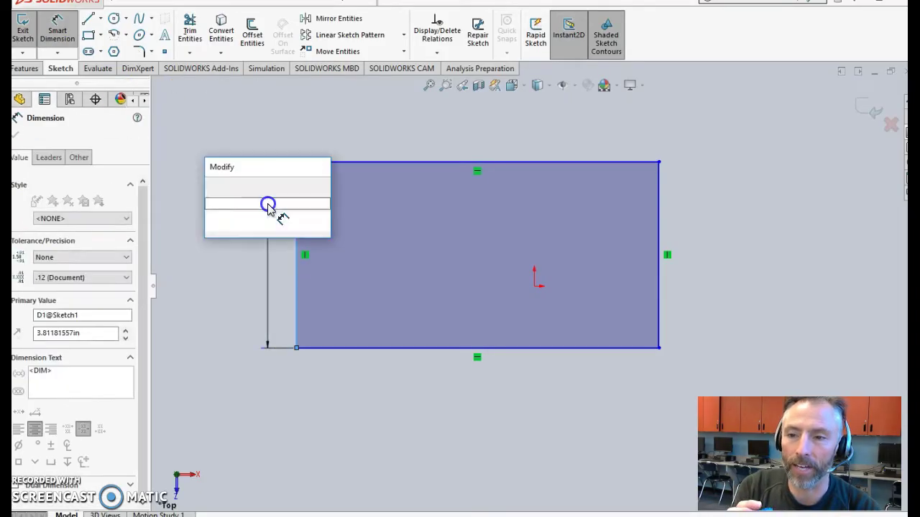
pyautogui.write('5/8')
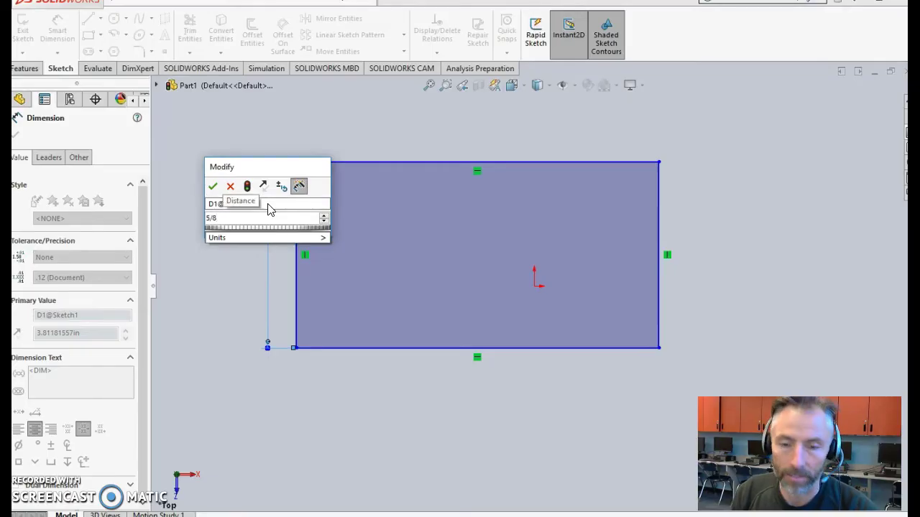
pyautogui.press('Return')
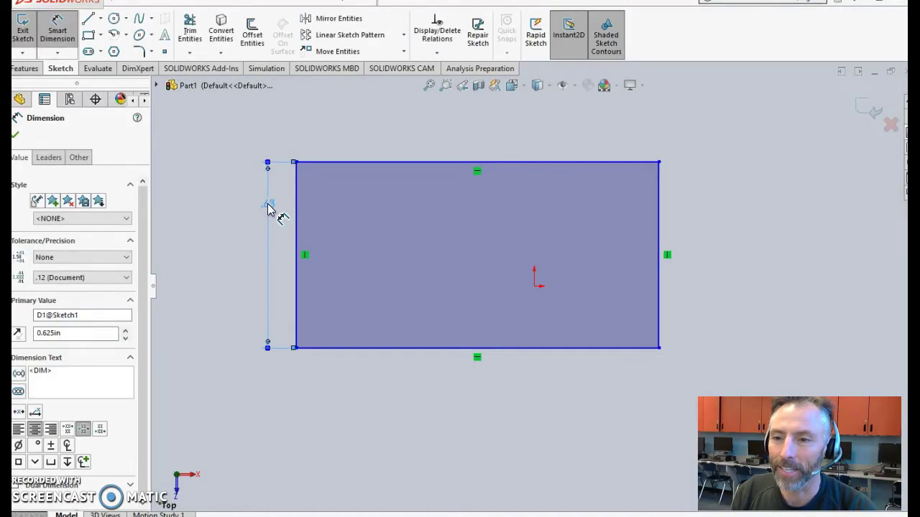
pyautogui.click(272, 239)
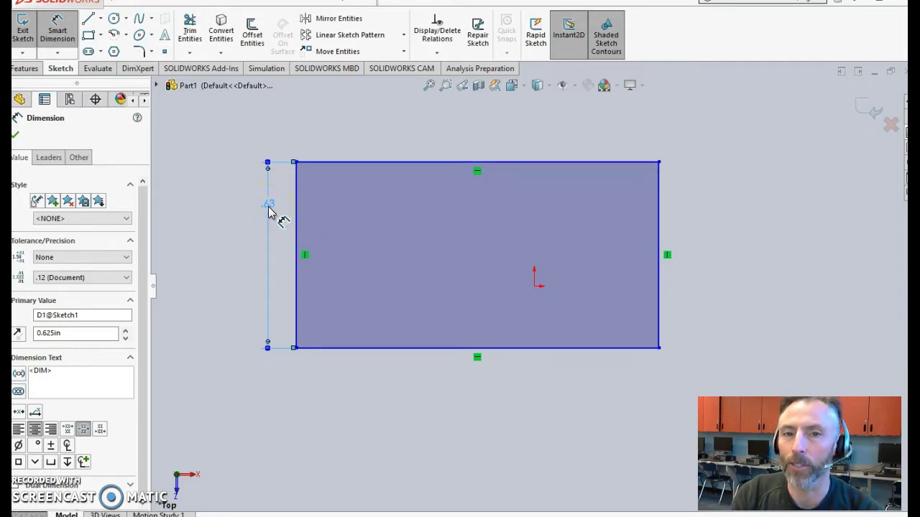
pyautogui.click(268, 208)
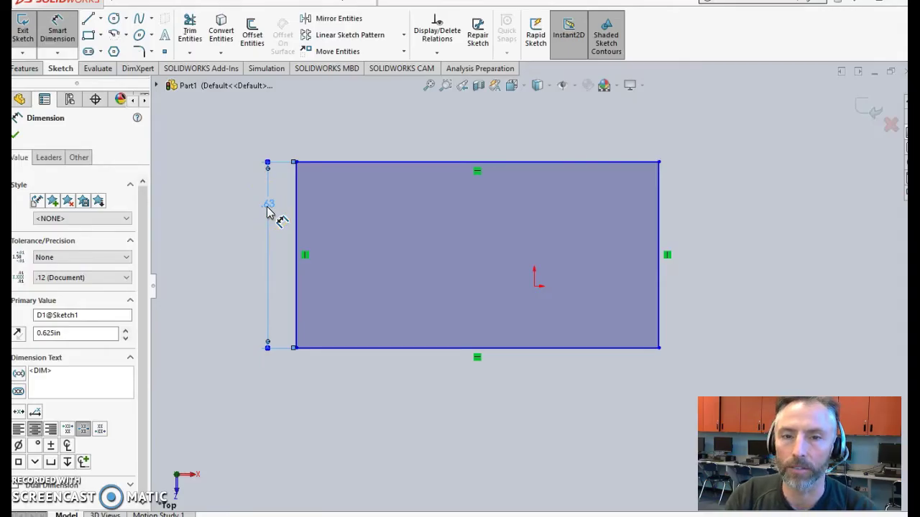
pyautogui.click(371, 162)
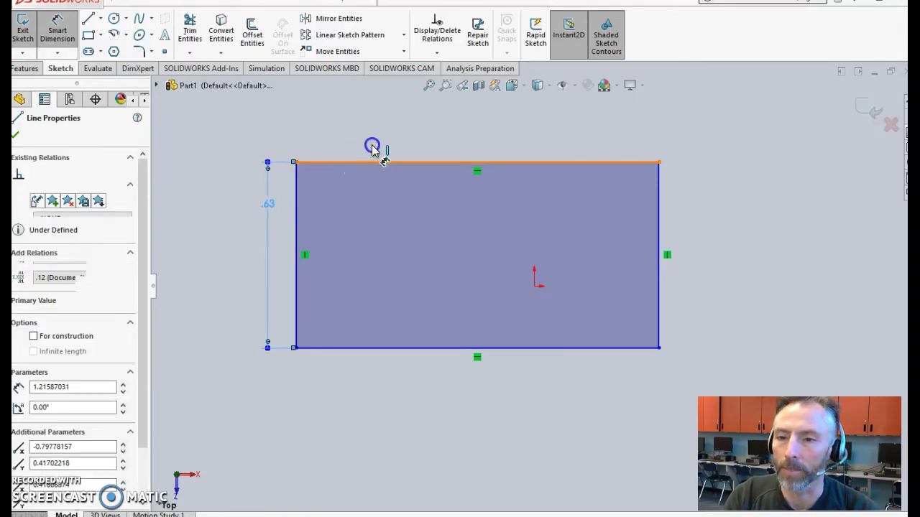
pyautogui.click(373, 140)
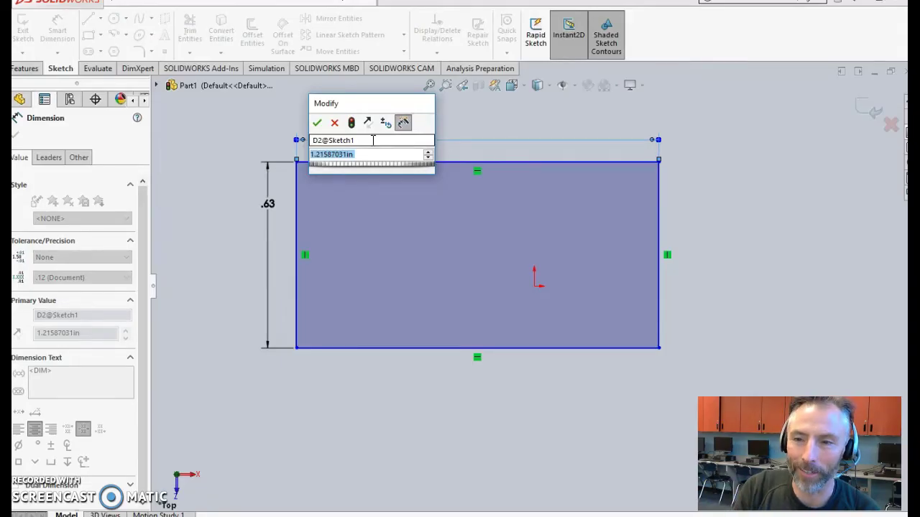
pyautogui.write('10/8')
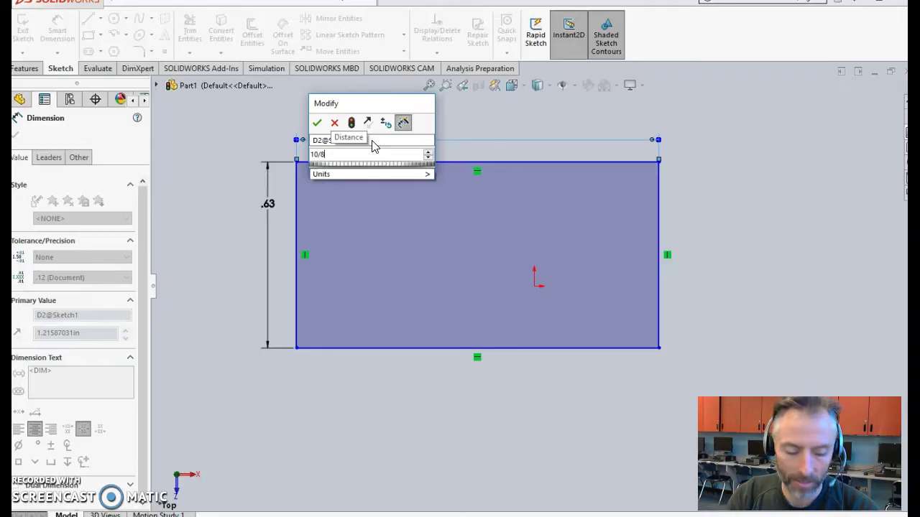
pyautogui.press('Return')
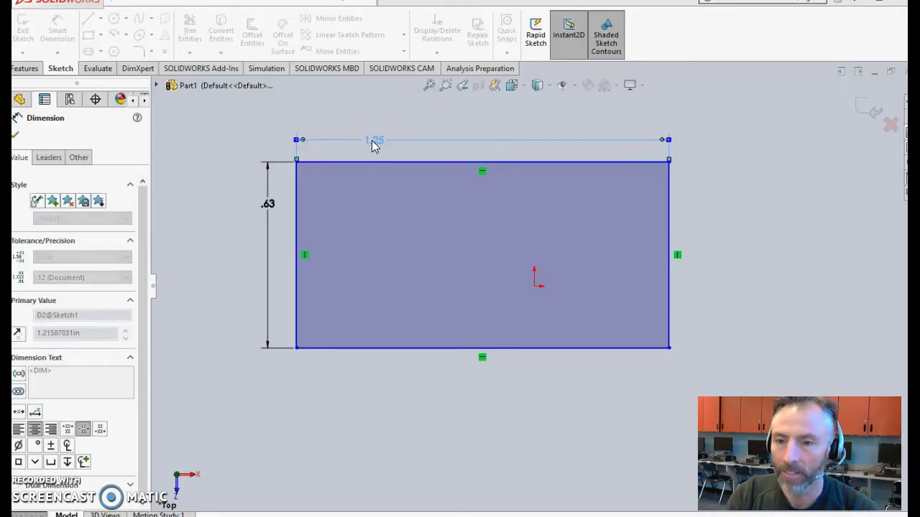
pyautogui.click(399, 176)
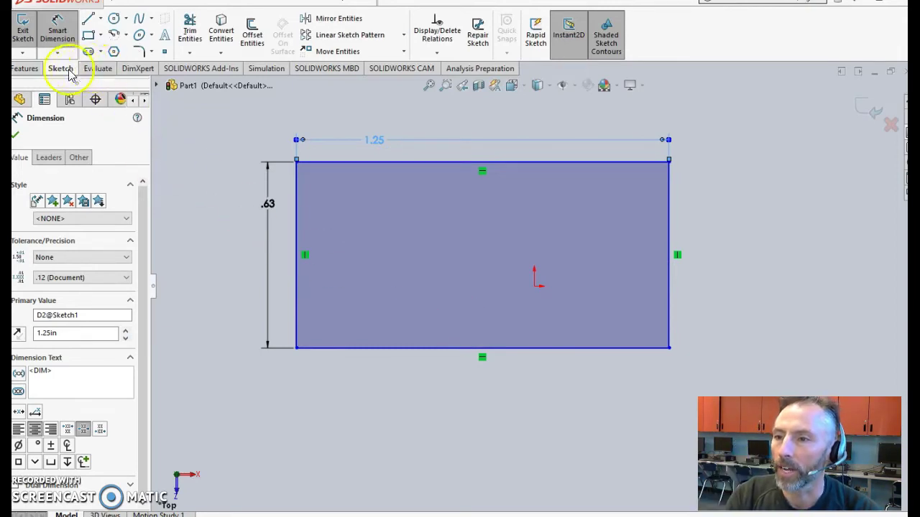
# Extrude the rectangle 3/8 in deep into a solid block, Boss-Extrude1.
pyautogui.click(26, 69)
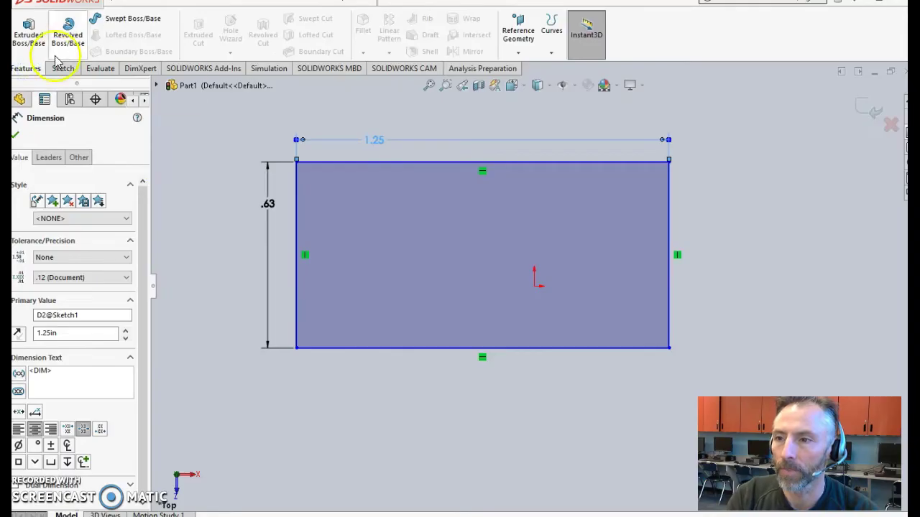
pyautogui.click(28, 34)
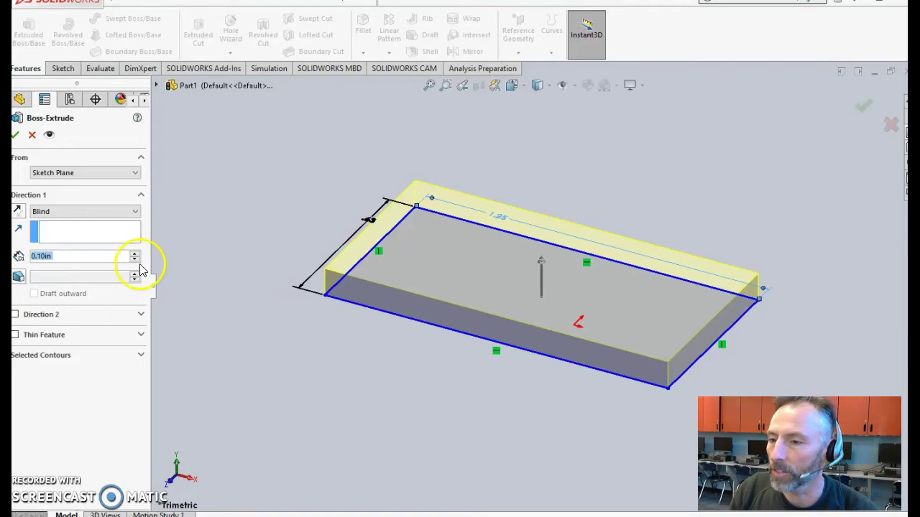
pyautogui.write('3/8')
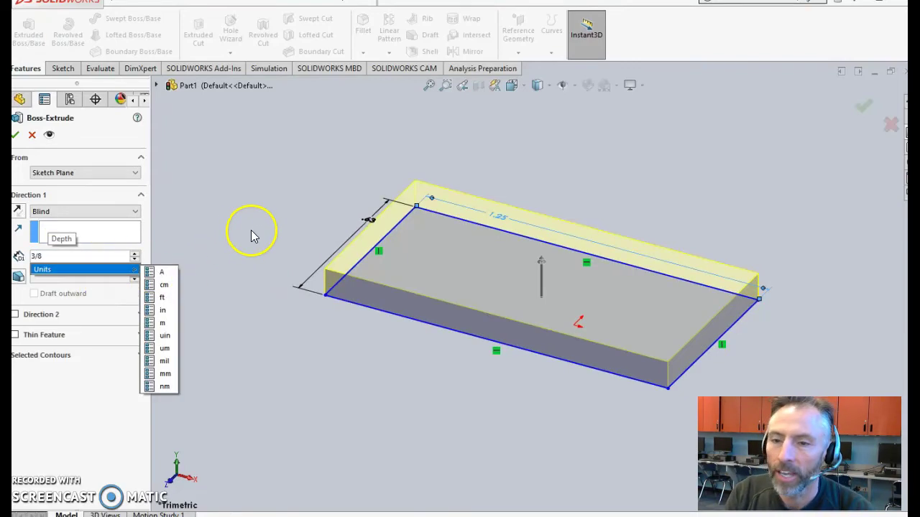
pyautogui.click(251, 183)
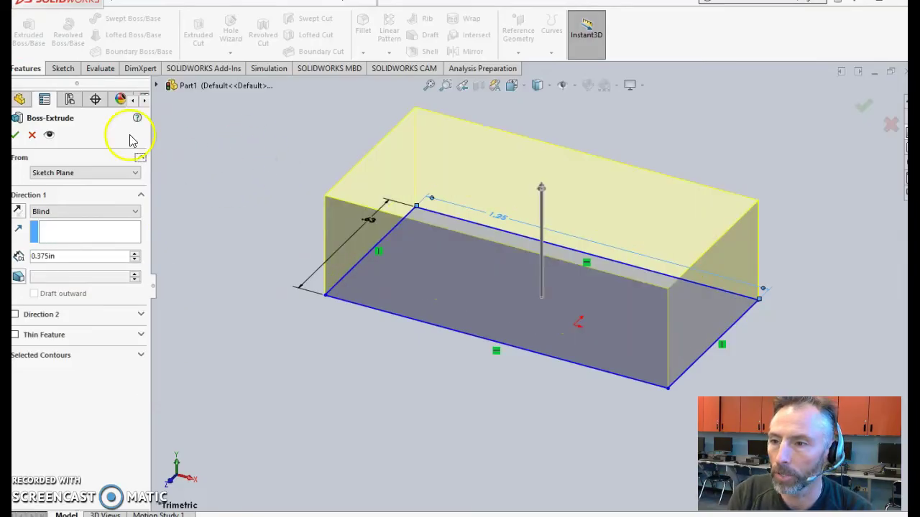
pyautogui.click(16, 134)
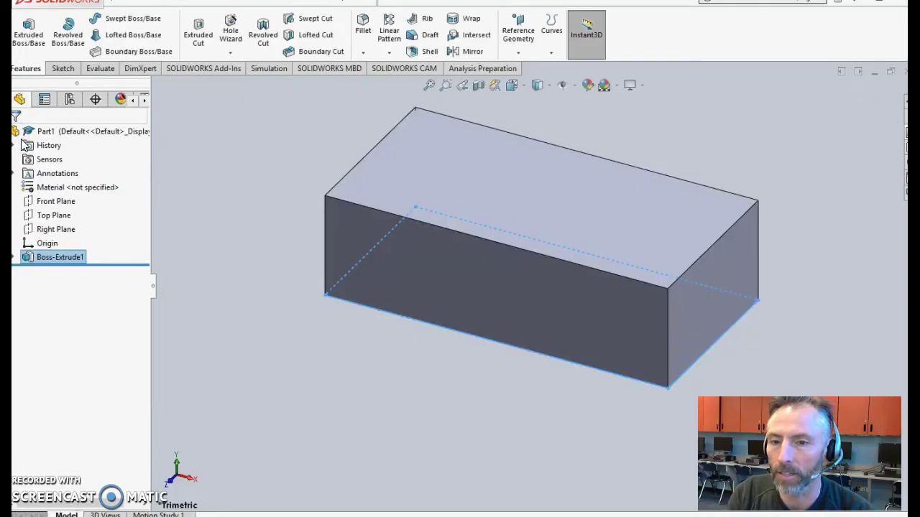
pyautogui.click(284, 397)
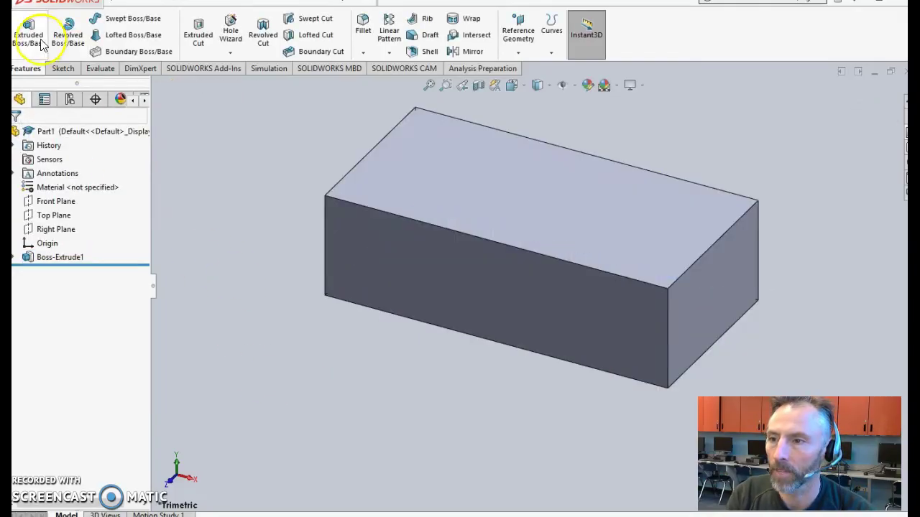
# Start Sketch2 on the block's top face and bring up the view orientation list.
pyautogui.click(63, 68)
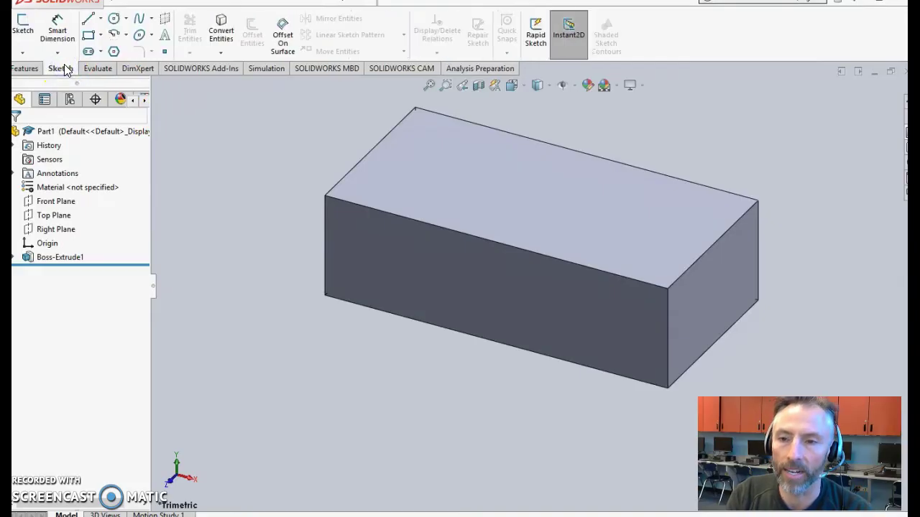
pyautogui.click(23, 27)
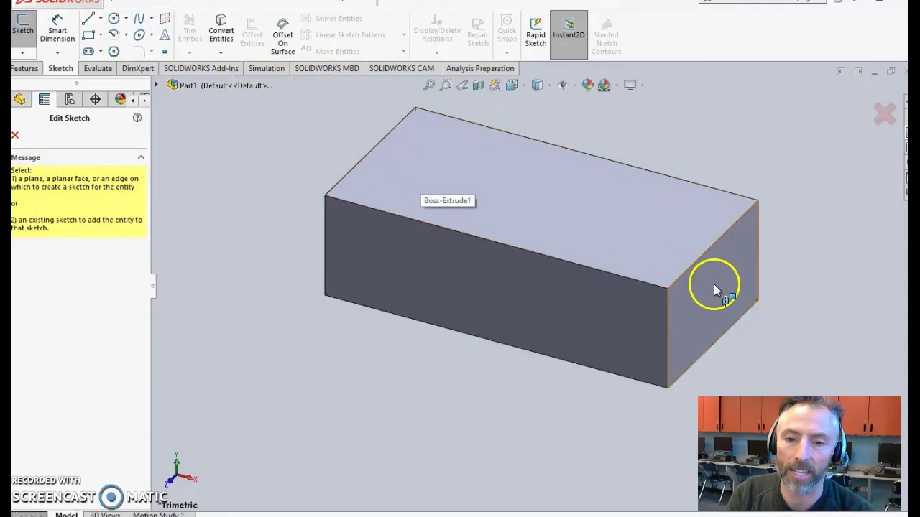
pyautogui.click(516, 185)
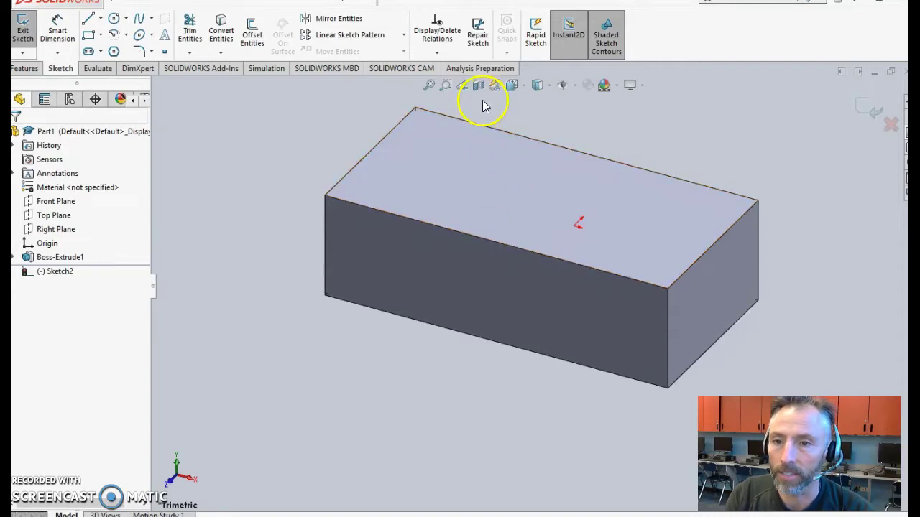
pyautogui.click(521, 88)
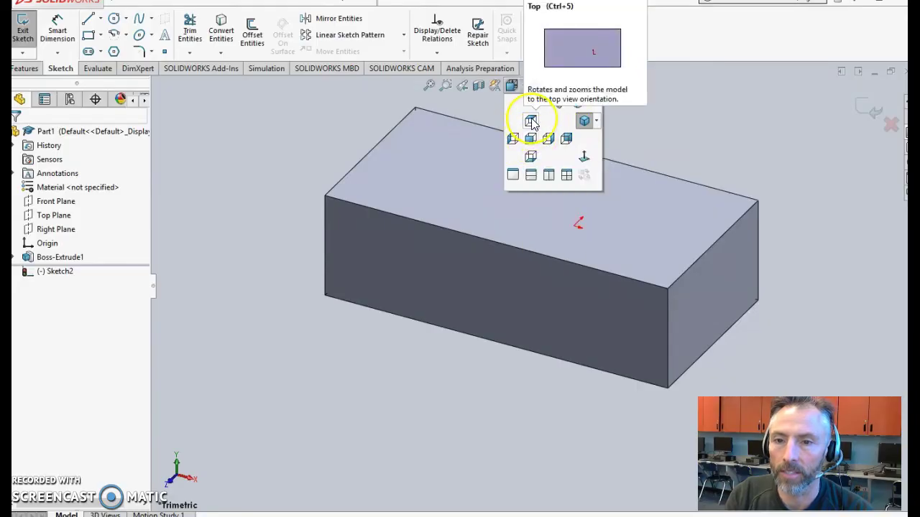
# Look down on the top face and sketch a circle near its upper-left corner.
pyautogui.click(531, 121)
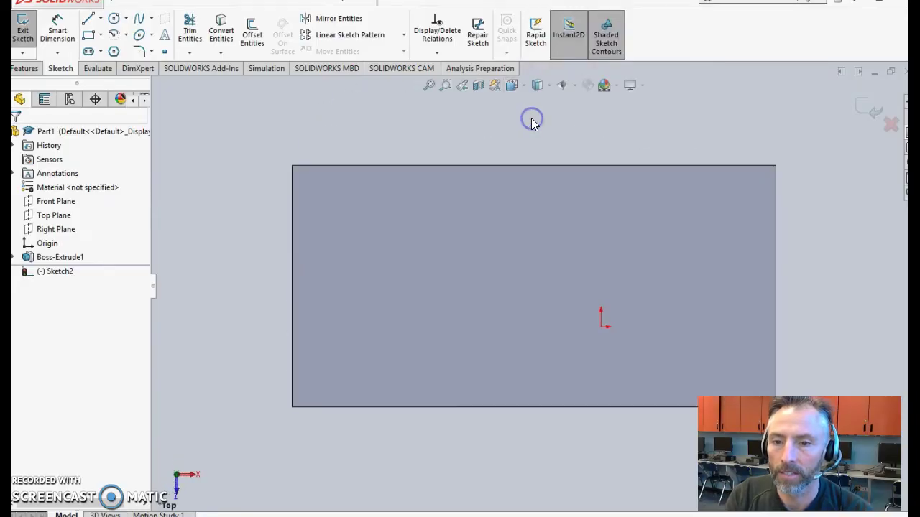
pyautogui.click(114, 18)
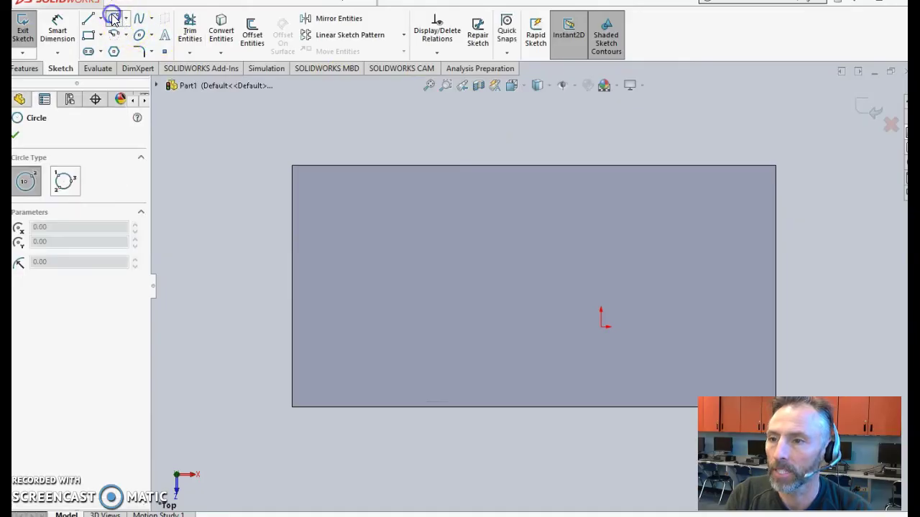
pyautogui.click(349, 221)
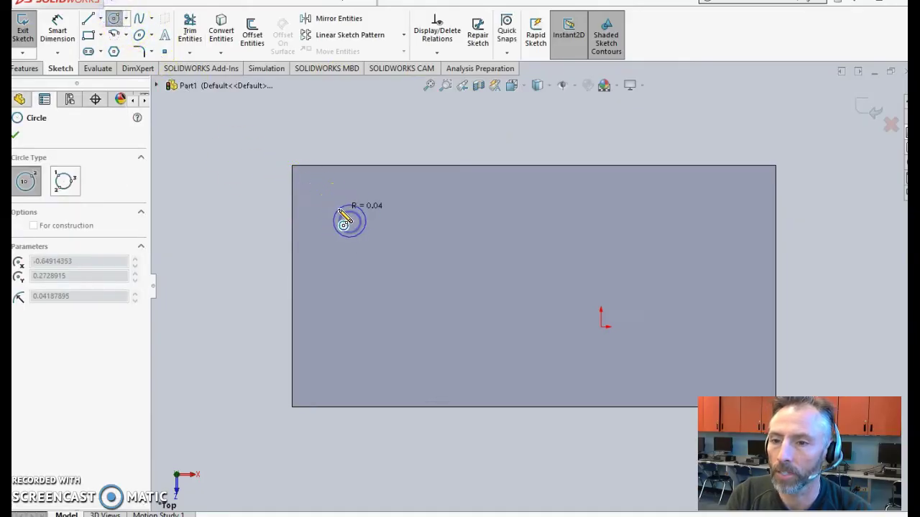
pyautogui.click(324, 197)
pyautogui.click(219, 253)
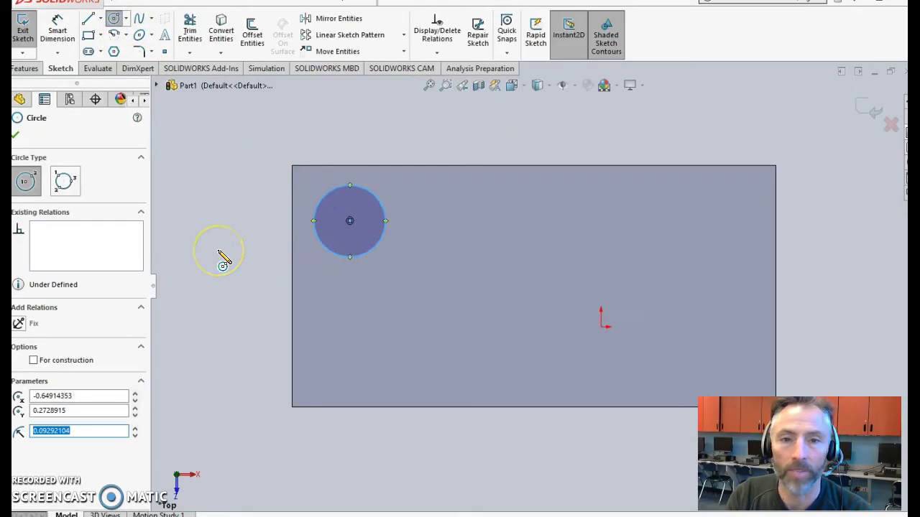
# Dimension the circle's centre 5/32 in from the block's left and top edges.
pyautogui.click(59, 27)
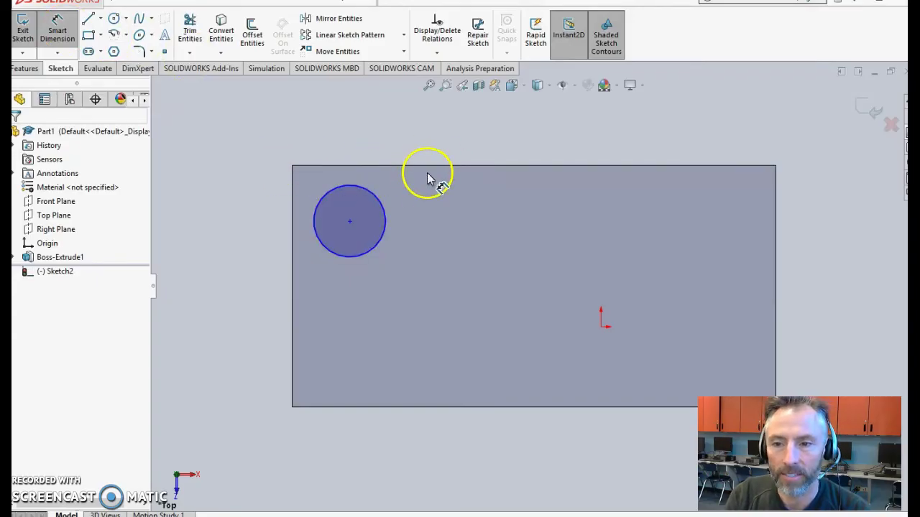
pyautogui.click(350, 222)
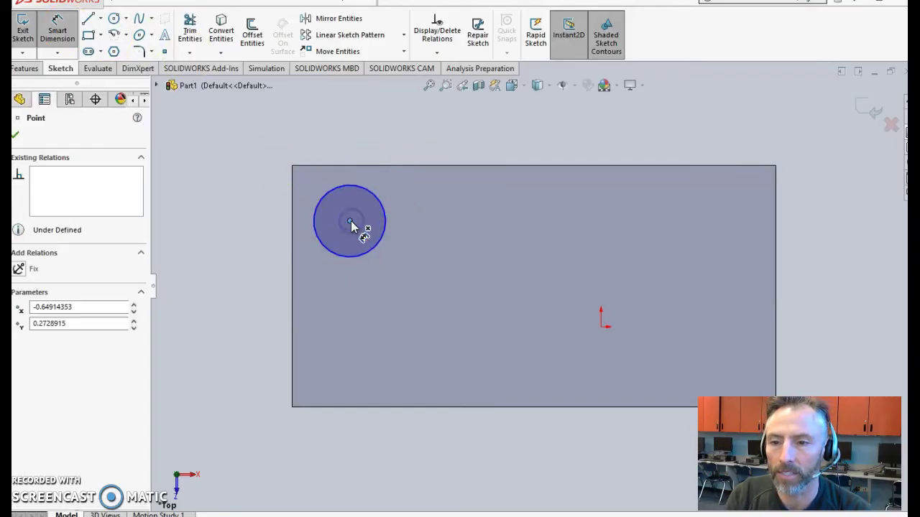
pyautogui.click(292, 196)
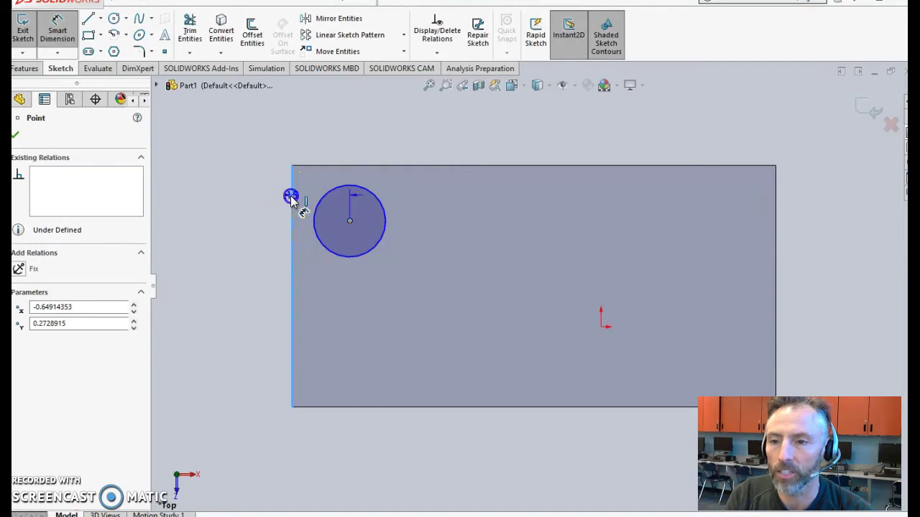
pyautogui.click(301, 107)
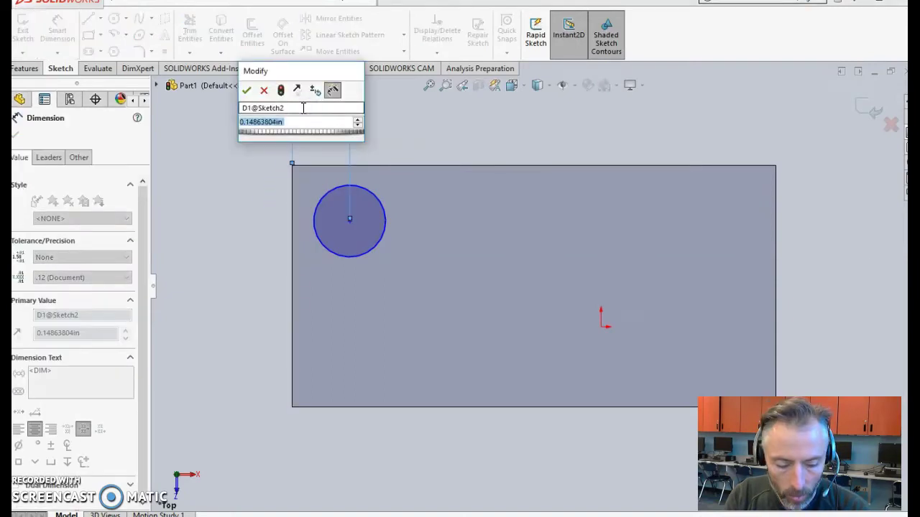
pyautogui.write('.5')
pyautogui.press('Return')
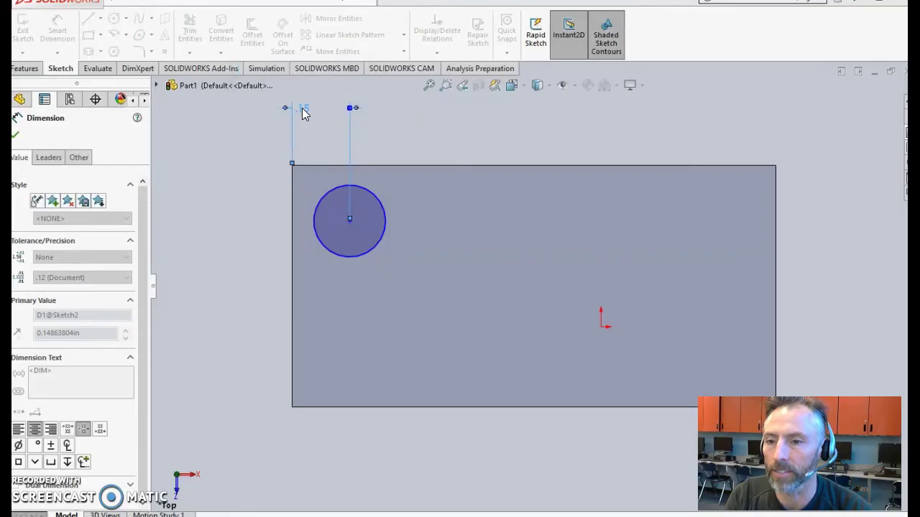
pyautogui.click(345, 173)
pyautogui.click(362, 223)
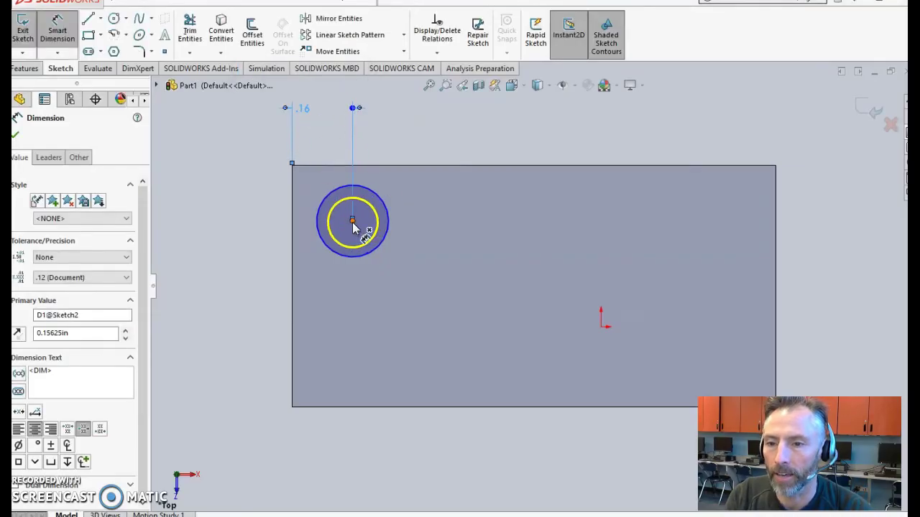
pyautogui.click(352, 222)
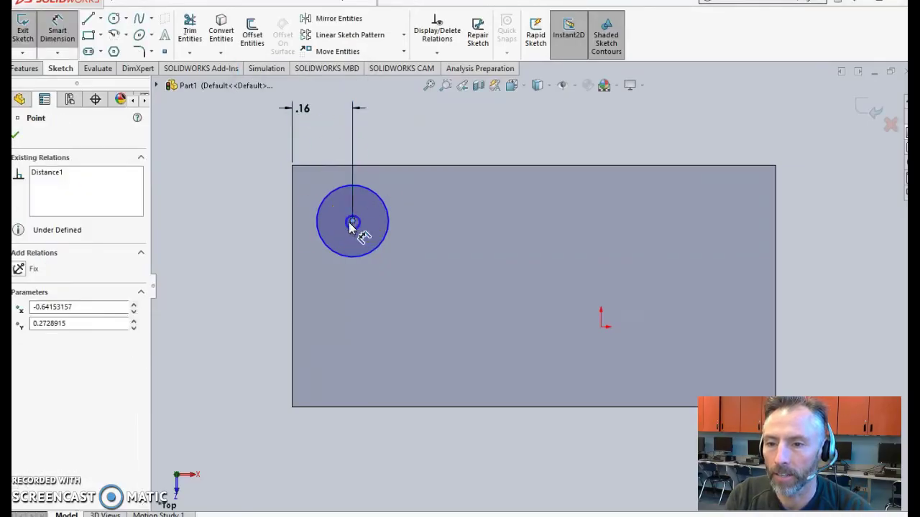
pyautogui.click(323, 166)
pyautogui.click(225, 180)
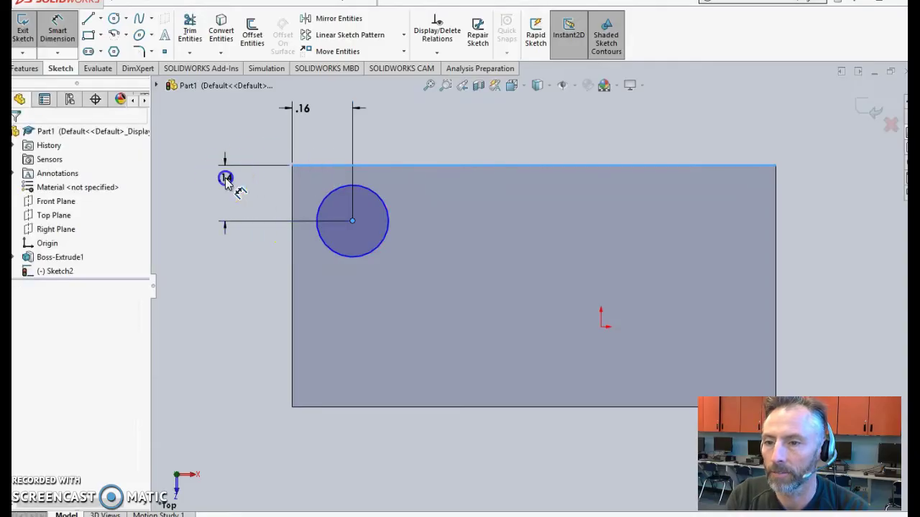
pyautogui.write('5')
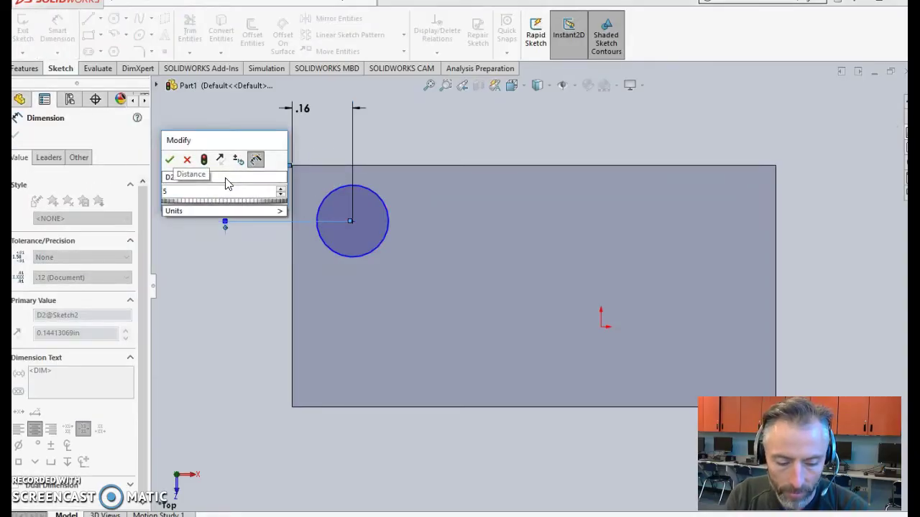
pyautogui.write('/32')
pyautogui.press('Return')
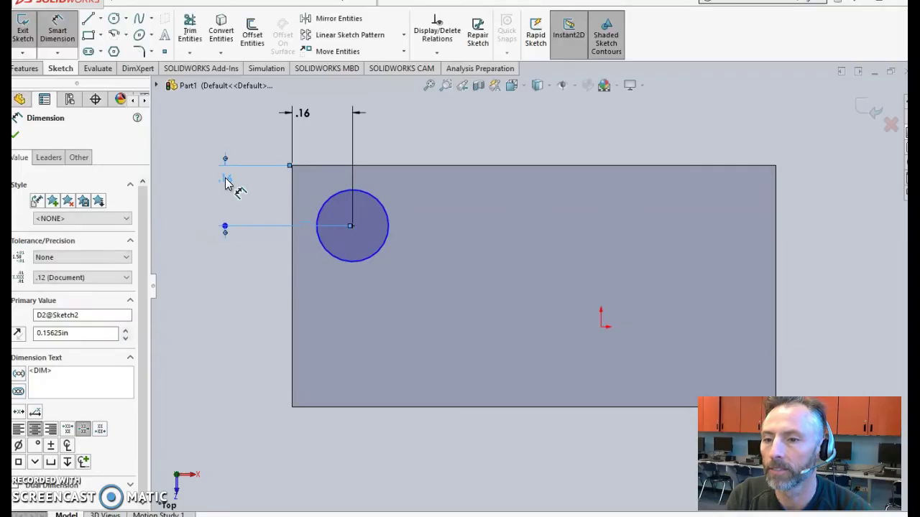
# Place a diameter dimension for the circle above it.
pyautogui.click(389, 220)
pyautogui.moveTo(385, 224); pyautogui.dragTo(433, 137)
pyautogui.click(434, 137)
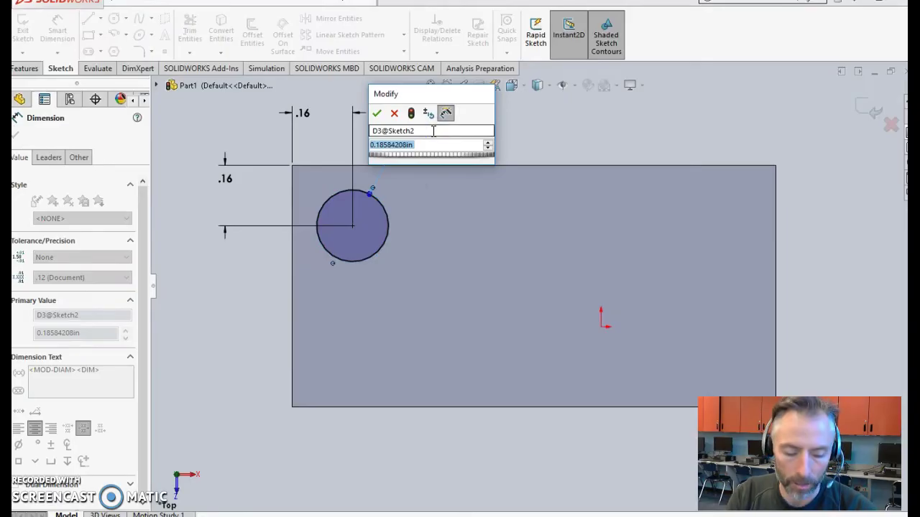
# Set the circle's diameter to 3/16 in, displayed as Ø.19.
pyautogui.write('3/')
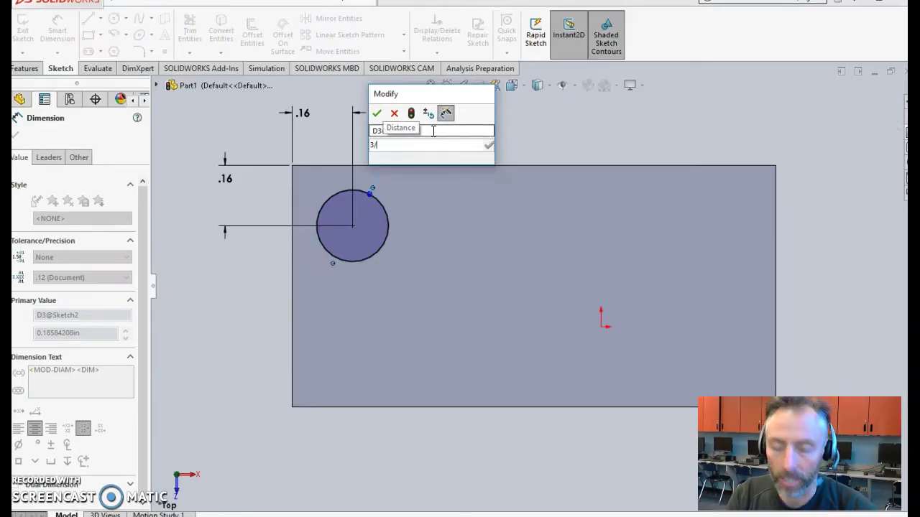
pyautogui.write('16')
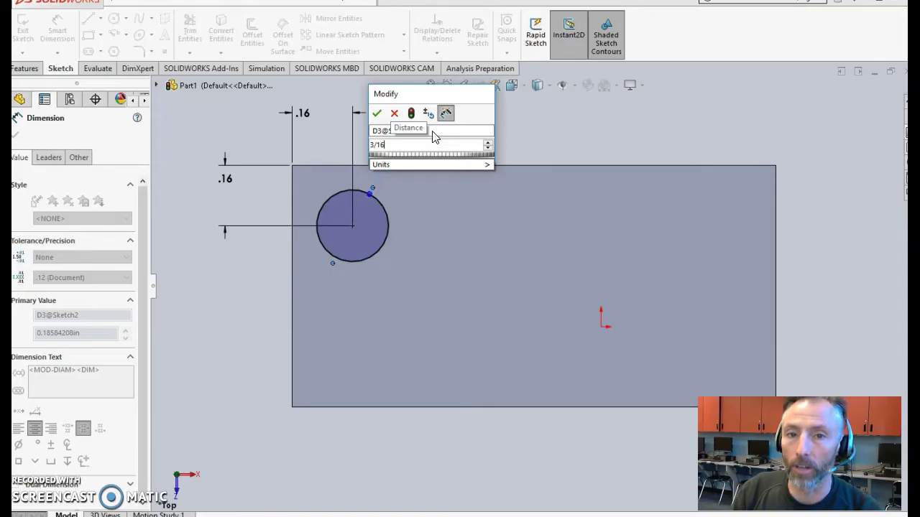
pyautogui.click(379, 144)
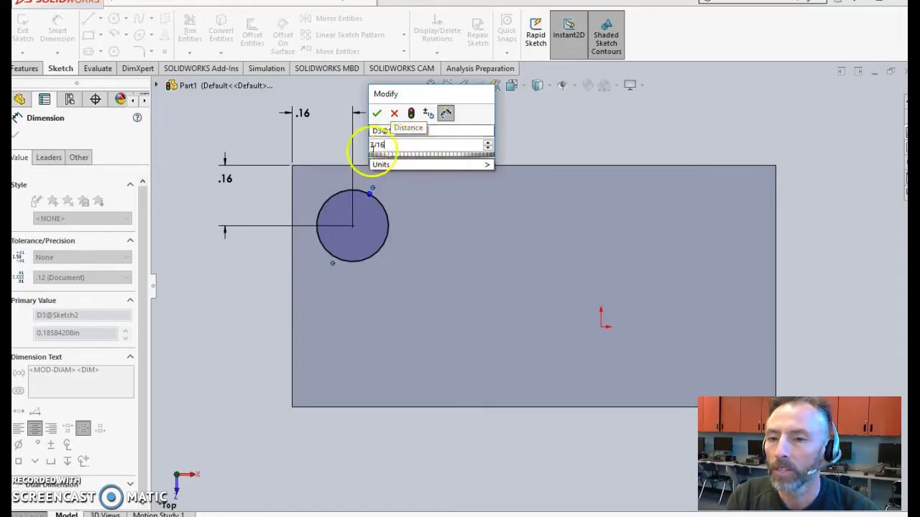
pyautogui.click(376, 114)
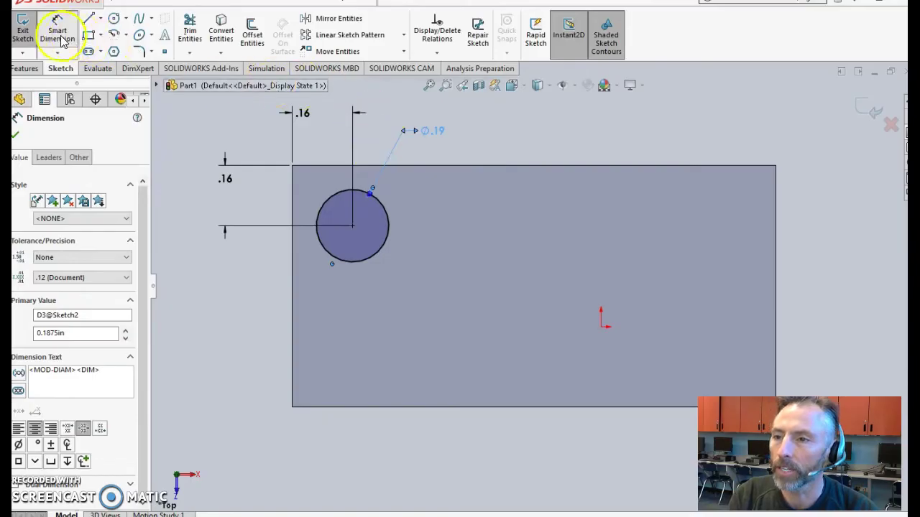
# Extrude the circle 1/16 in upward into a cylindrical knob, Boss-Extrude2, viewed isometrically.
pyautogui.click(30, 69)
pyautogui.click(28, 32)
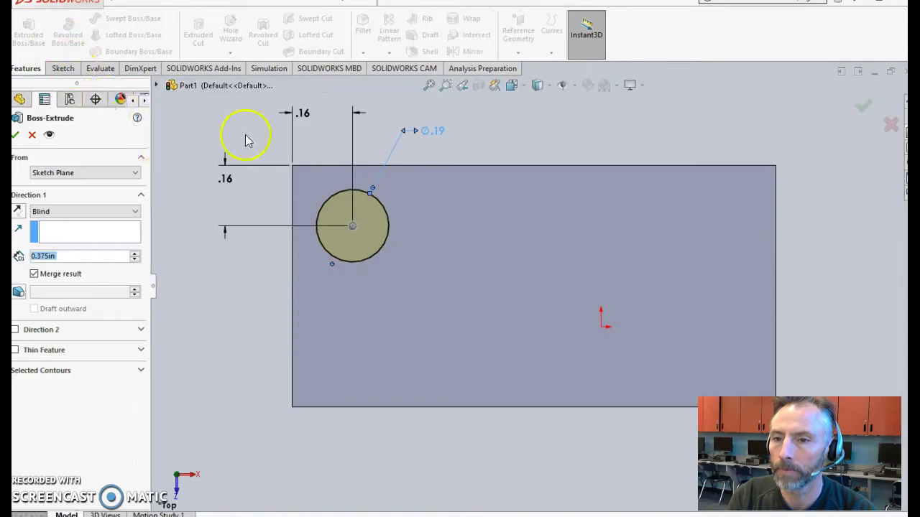
pyautogui.click(516, 87)
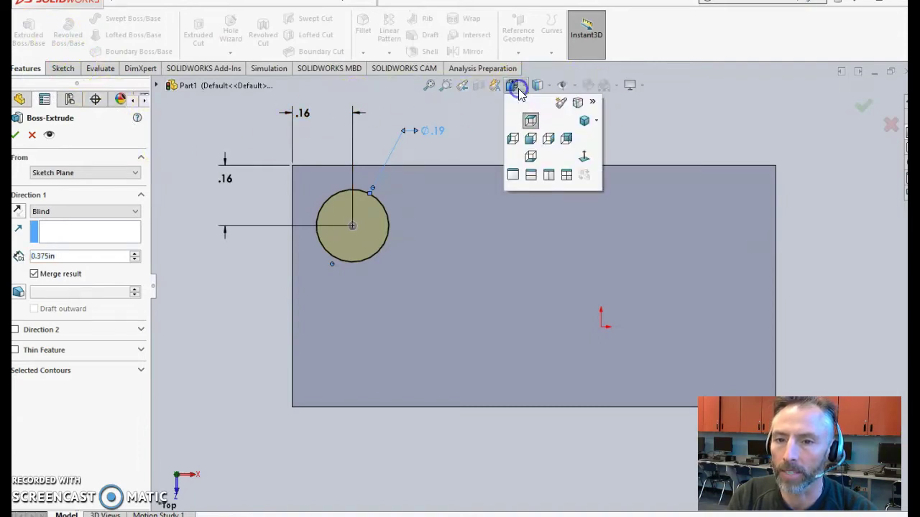
pyautogui.click(584, 122)
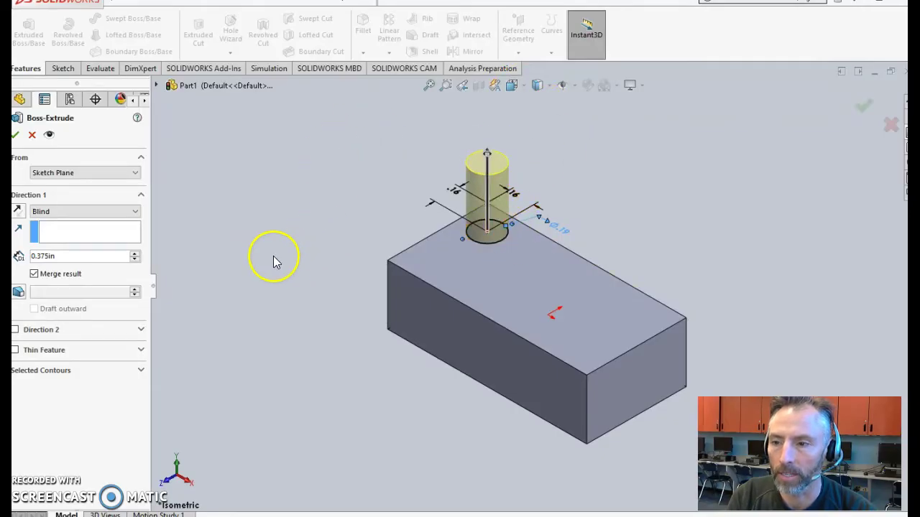
pyautogui.click(56, 257)
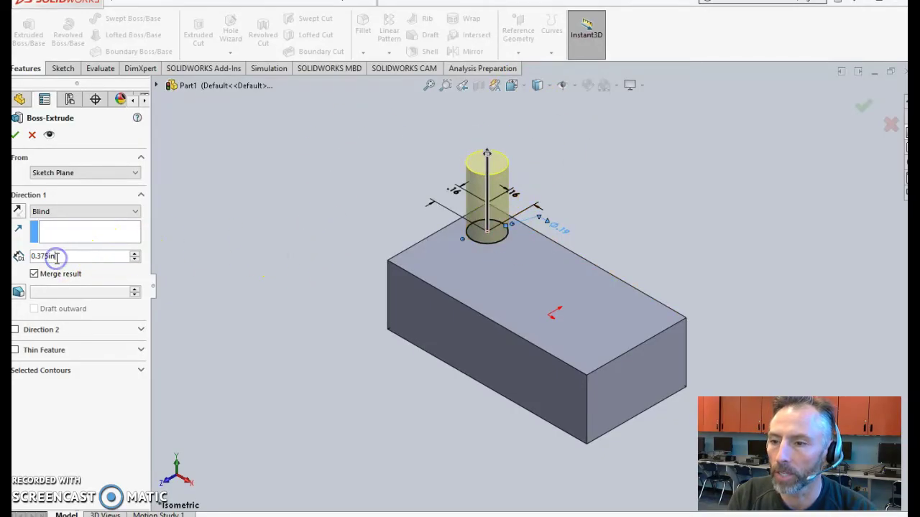
pyautogui.moveTo(56, 257); pyautogui.dragTo(20, 256)
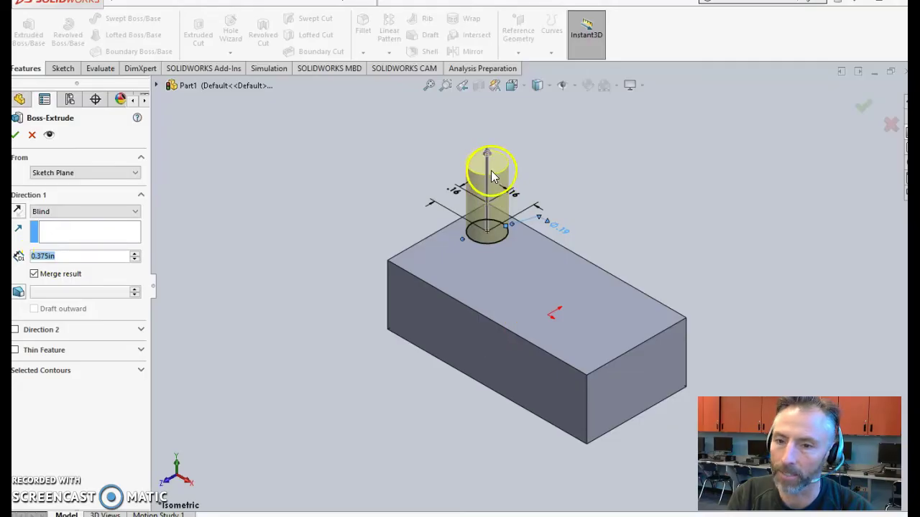
pyautogui.write('1')
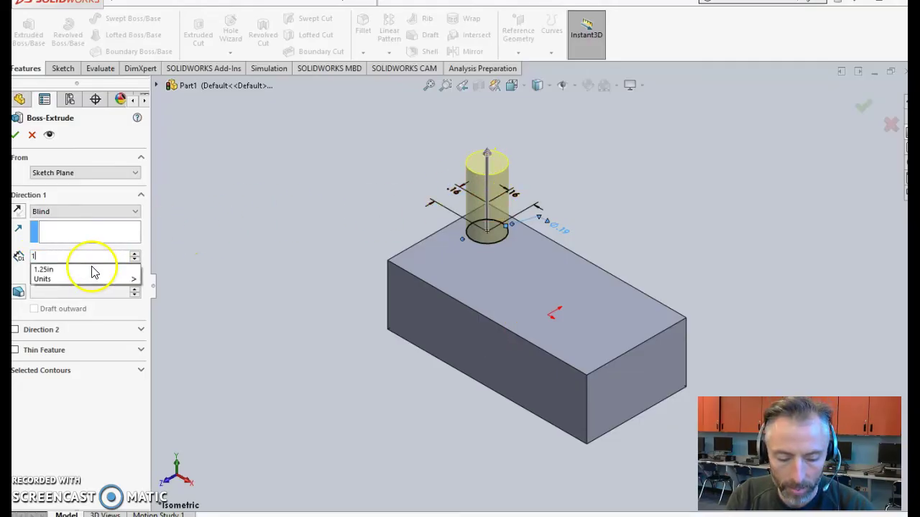
pyautogui.write('/16')
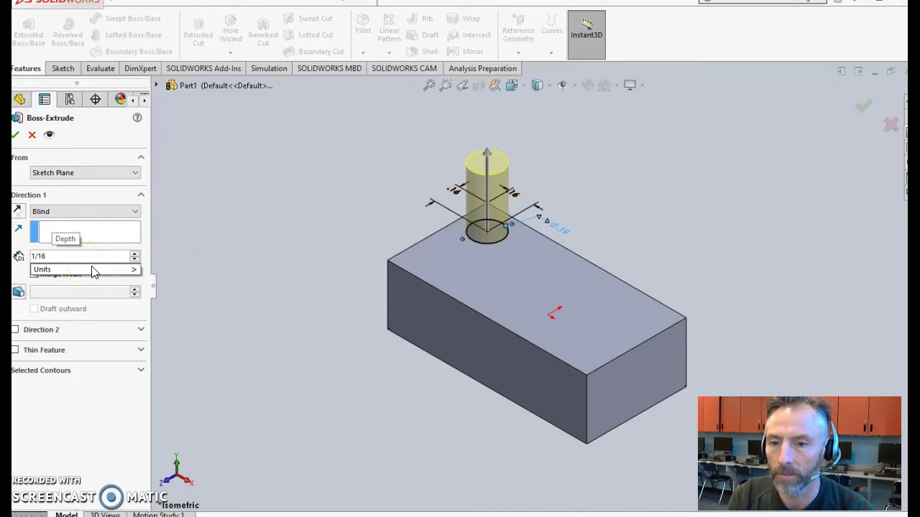
pyautogui.click(227, 215)
pyautogui.click(221, 205)
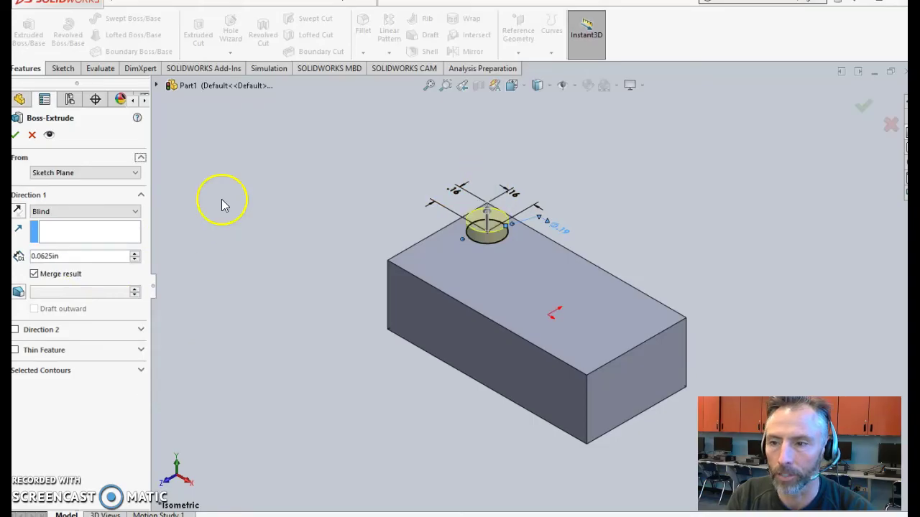
pyautogui.click(16, 134)
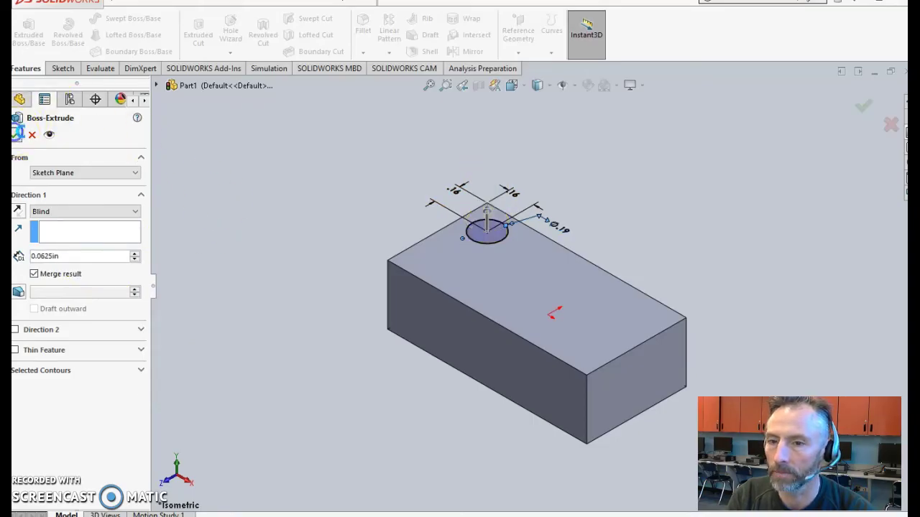
# Open a Linear Pattern with the Boss-Extrude2 knob as the feature to repeat.
pyautogui.click(279, 184)
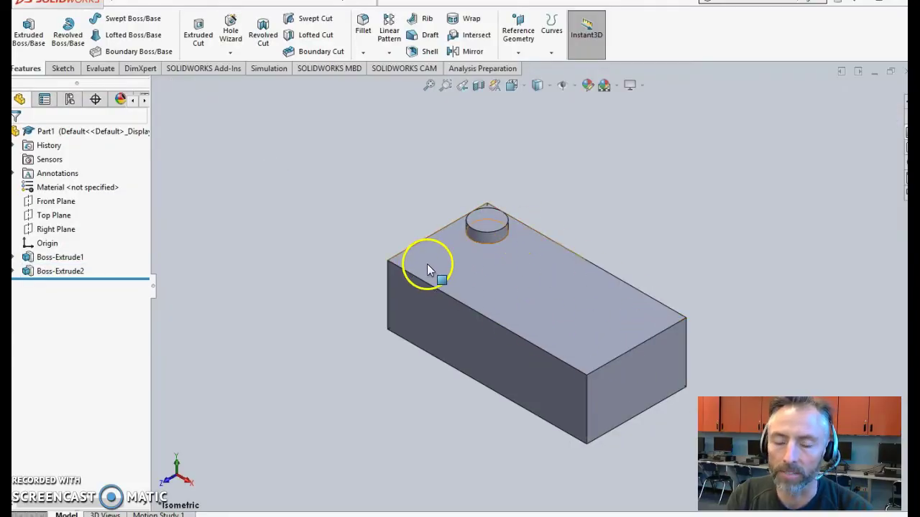
pyautogui.click(389, 53)
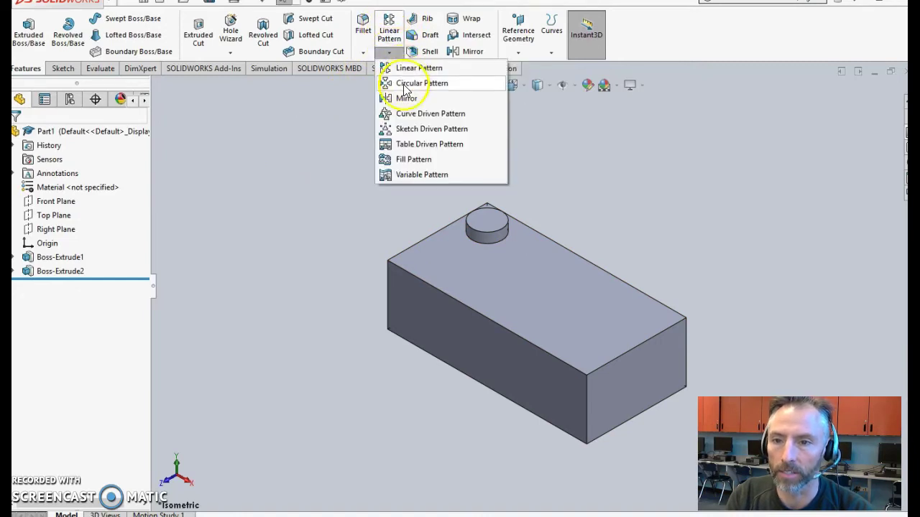
pyautogui.click(417, 71)
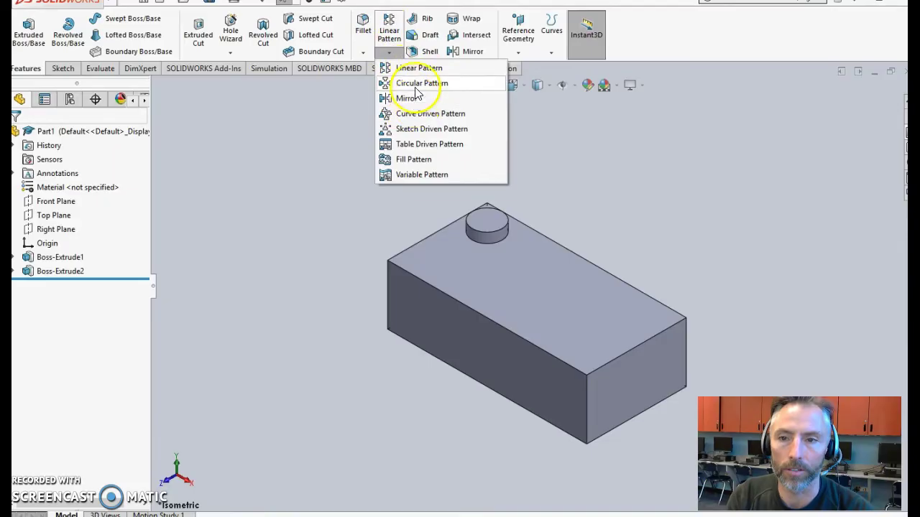
pyautogui.click(417, 70)
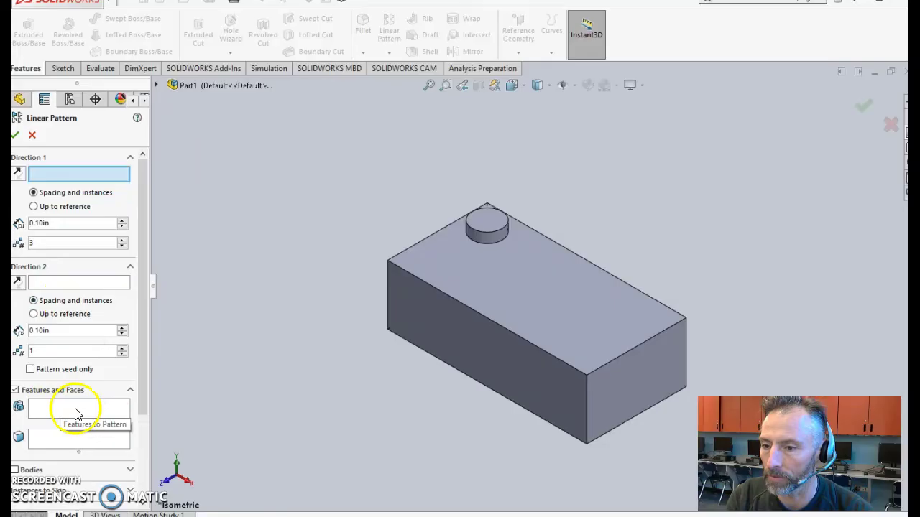
pyautogui.scroll(-3, 86, 480)
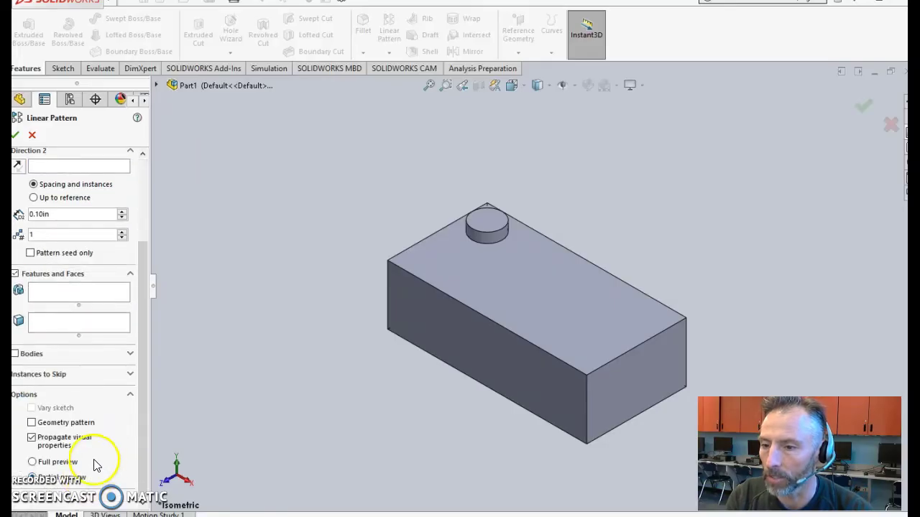
pyautogui.scroll(3, 89, 452)
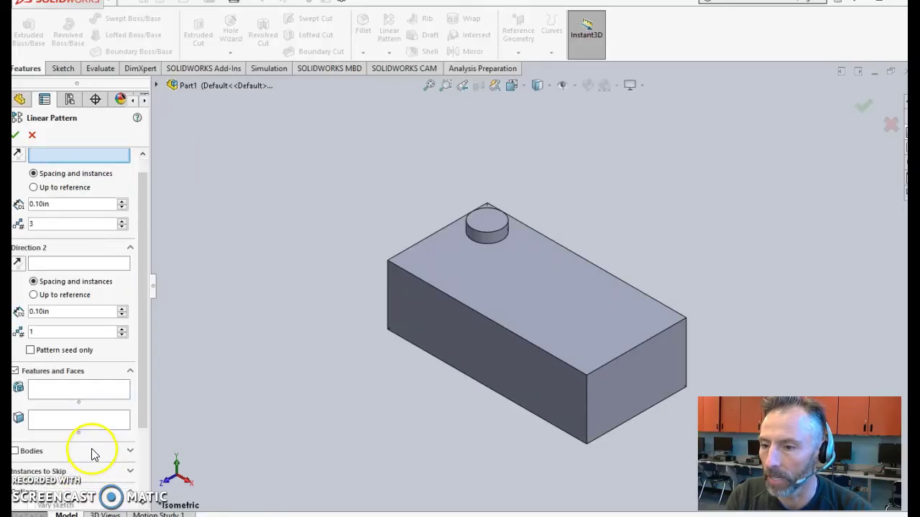
pyautogui.click(66, 395)
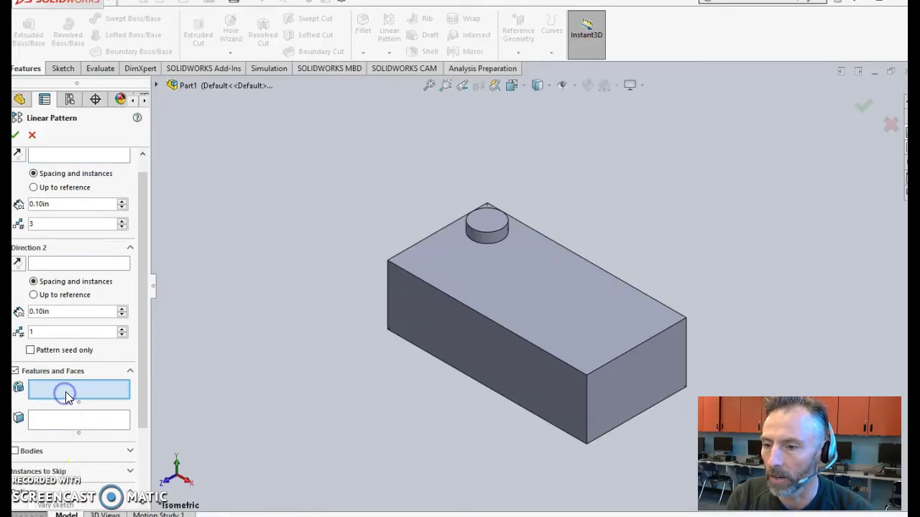
pyautogui.click(492, 229)
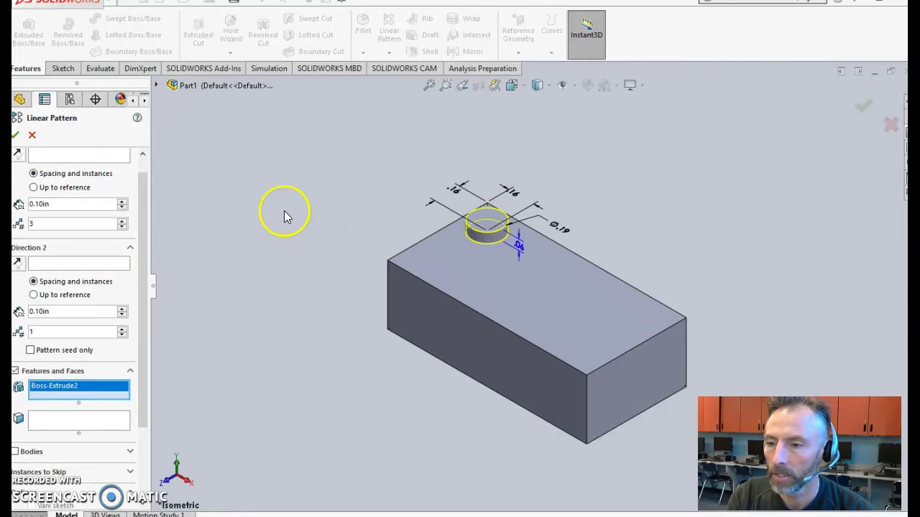
pyautogui.scroll(1, 81, 171)
pyautogui.click(70, 177)
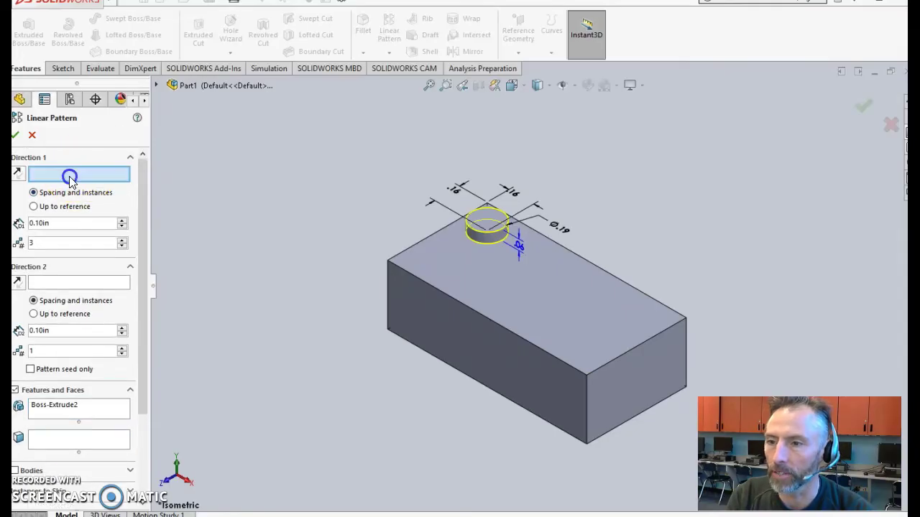
# Set pattern Direction 1 along the short top edge: 2 instances at 5/16 in spacing.
pyautogui.click(418, 242)
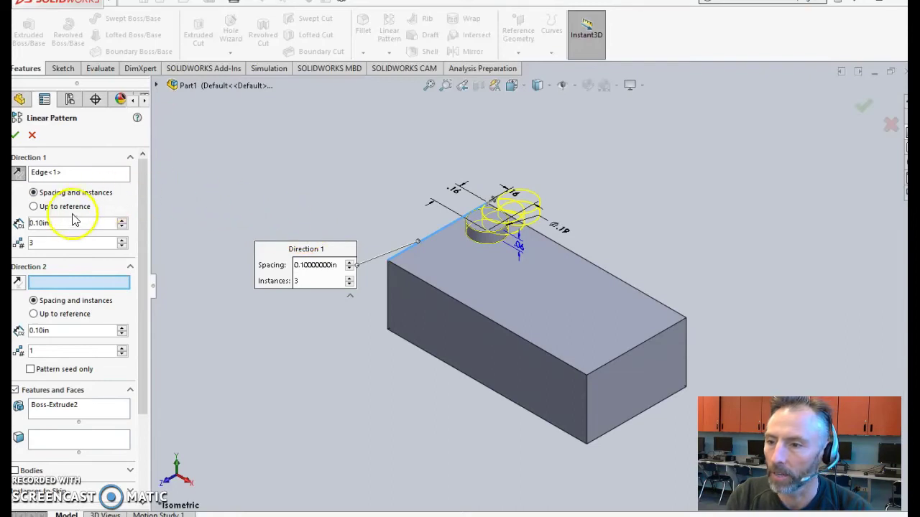
pyautogui.click(19, 175)
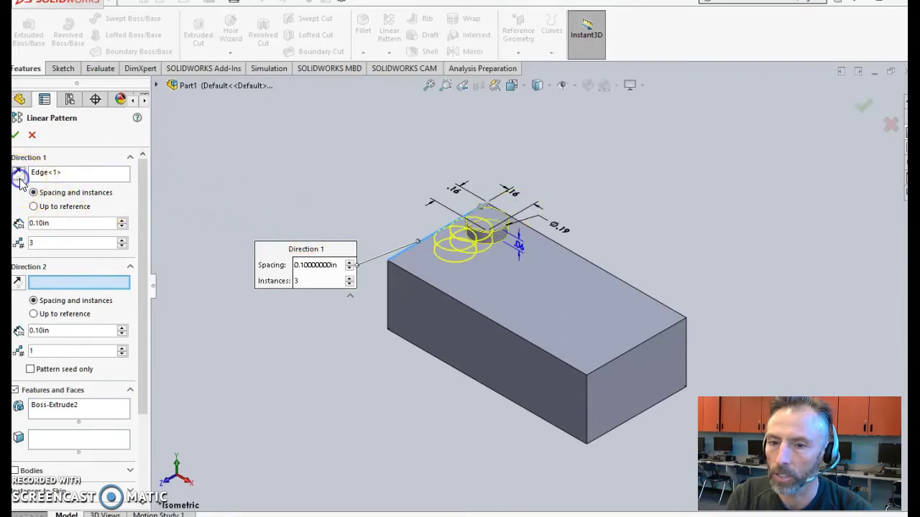
pyautogui.click(19, 241)
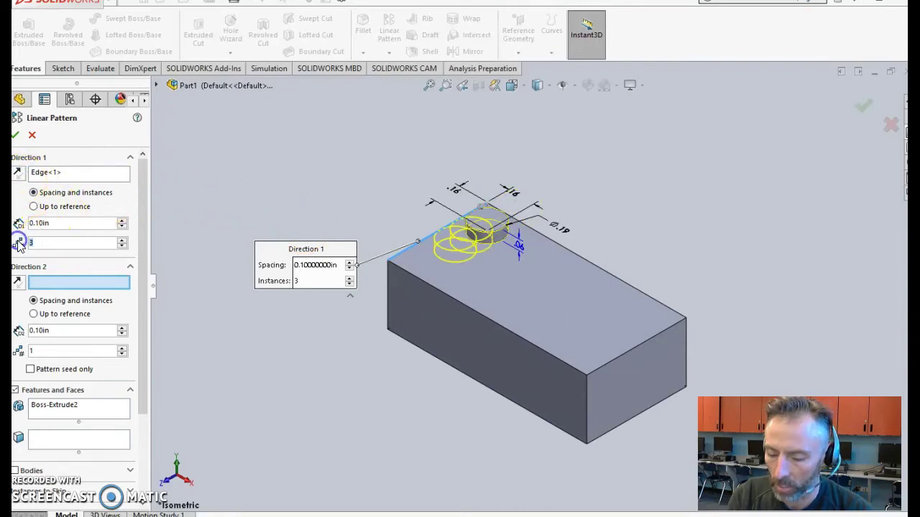
pyautogui.write('2')
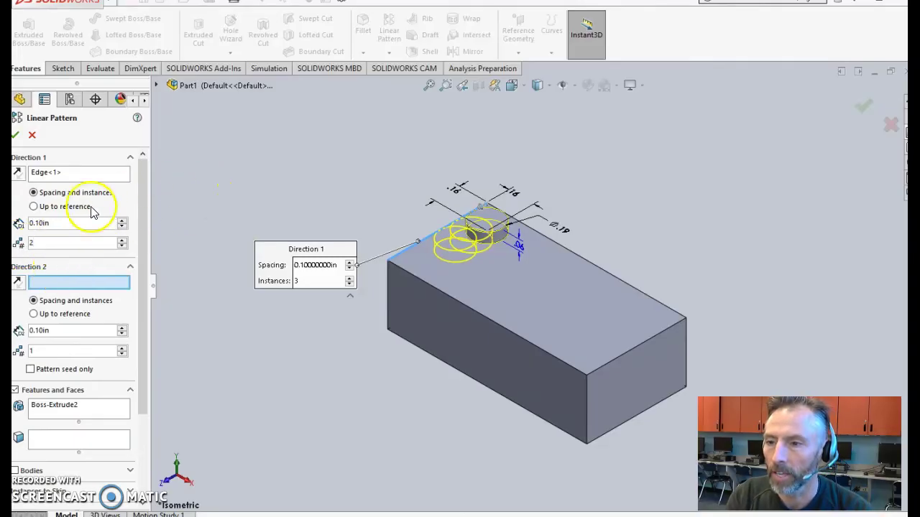
pyautogui.click(75, 226)
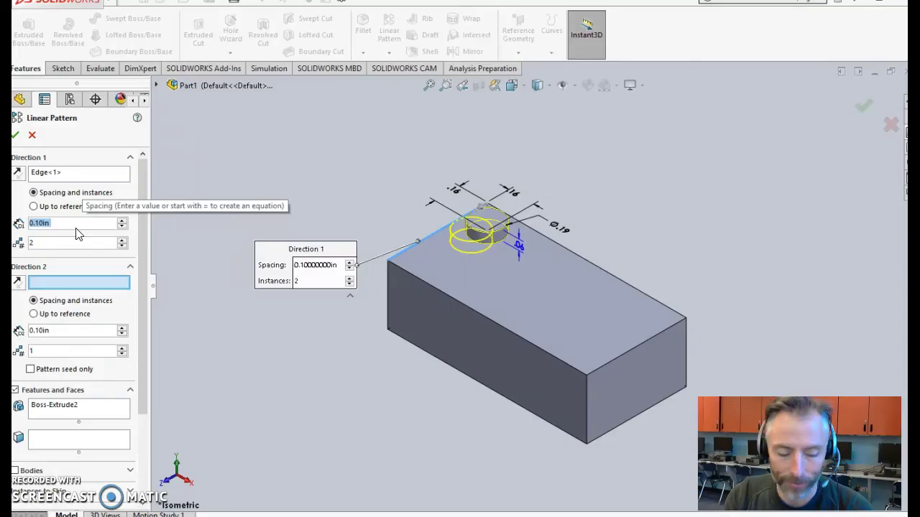
pyautogui.write('5/16')
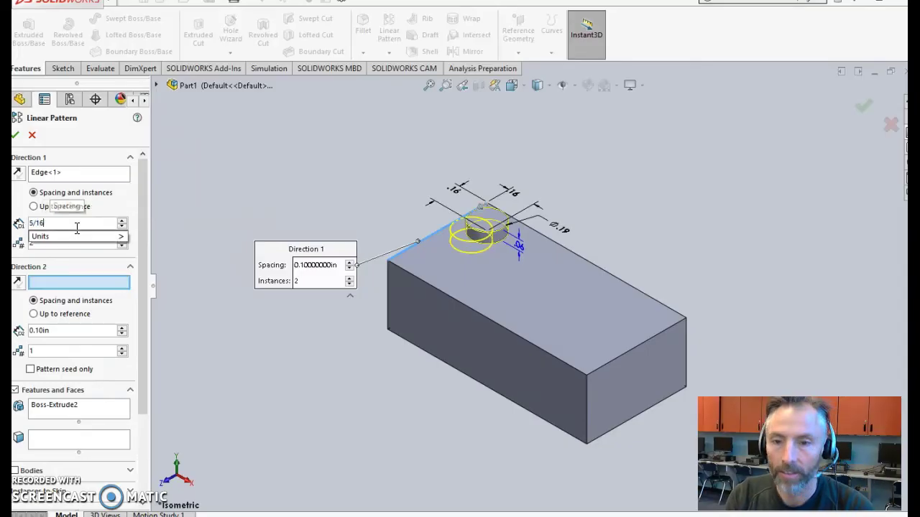
pyautogui.click(228, 193)
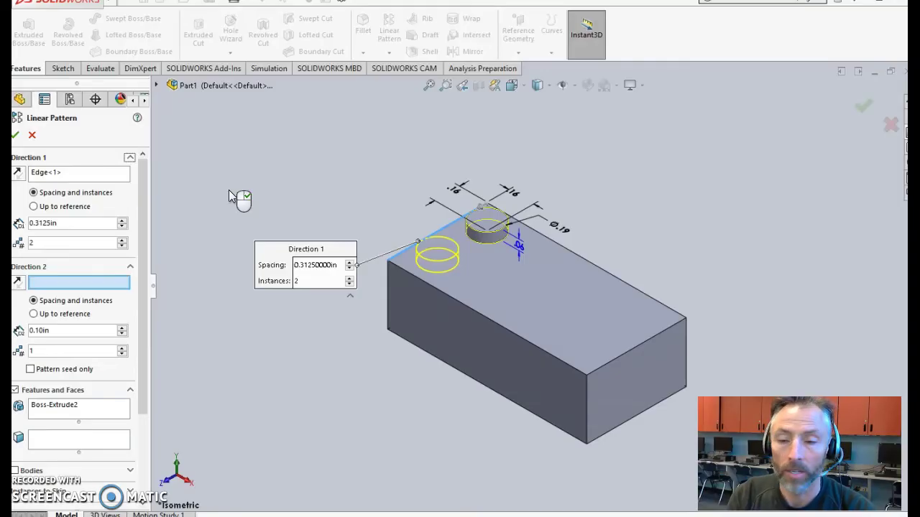
# Set Direction 2 along the long edge to 4 instances at 5/16 in, then accept the pattern.
pyautogui.click(100, 282)
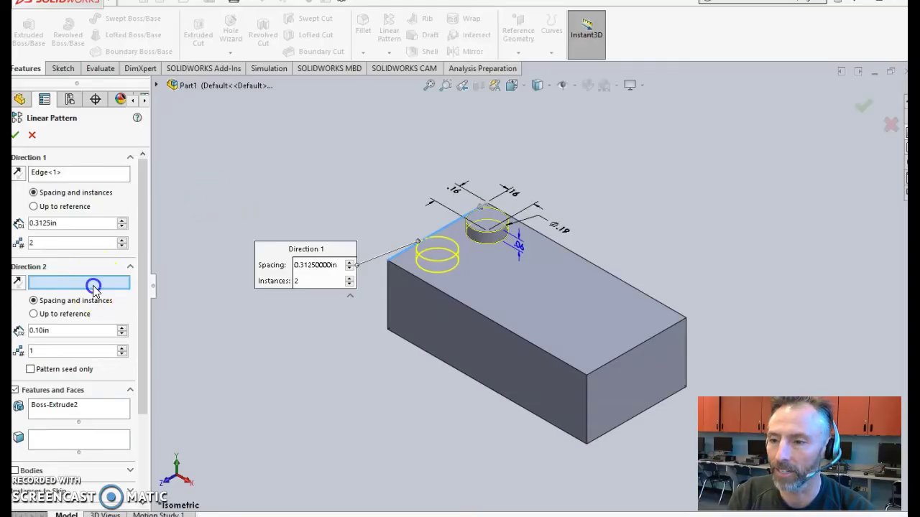
pyautogui.click(99, 287)
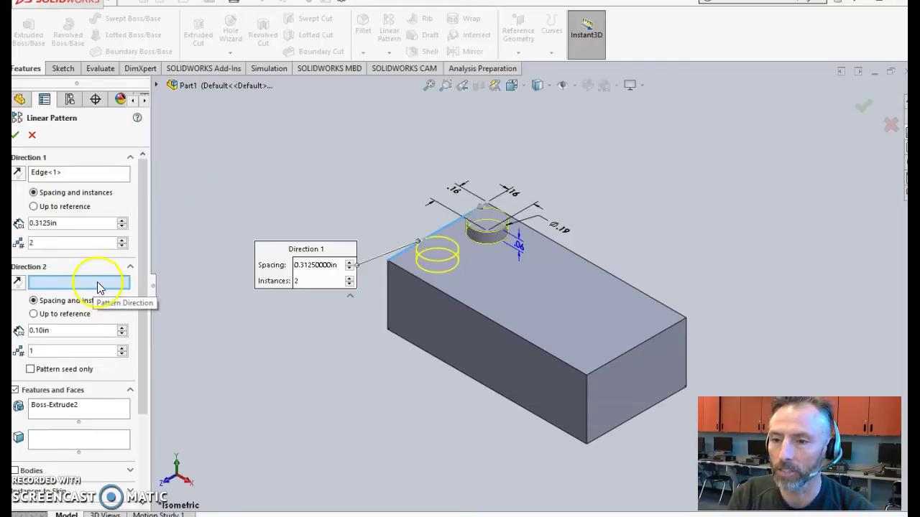
pyautogui.click(611, 275)
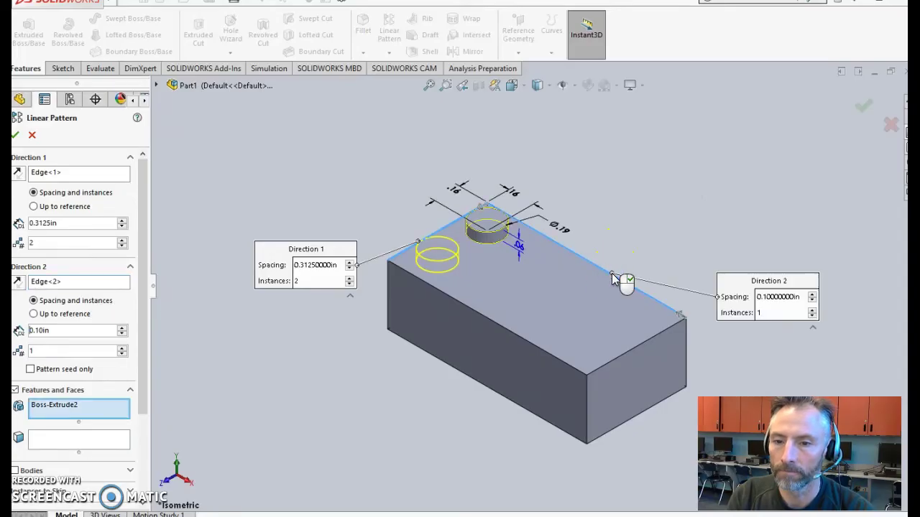
pyautogui.click(42, 349)
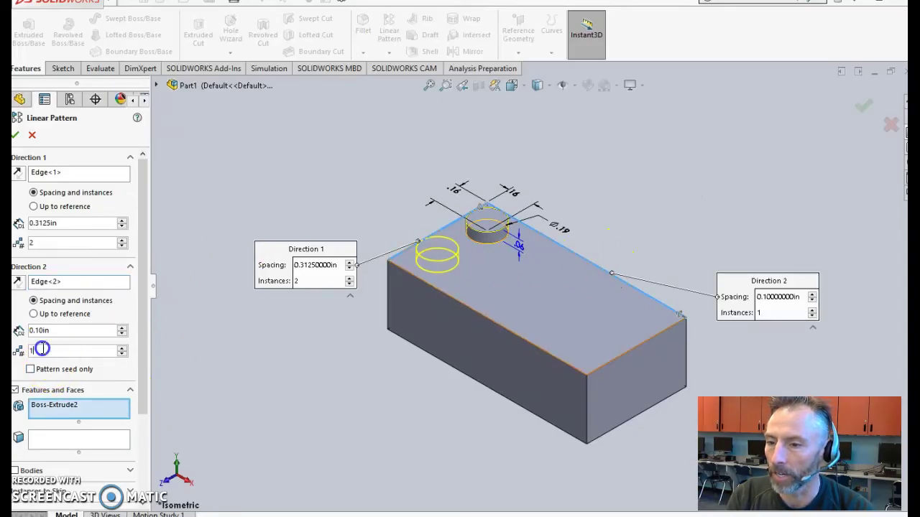
pyautogui.moveTo(37, 350); pyautogui.dragTo(15, 355)
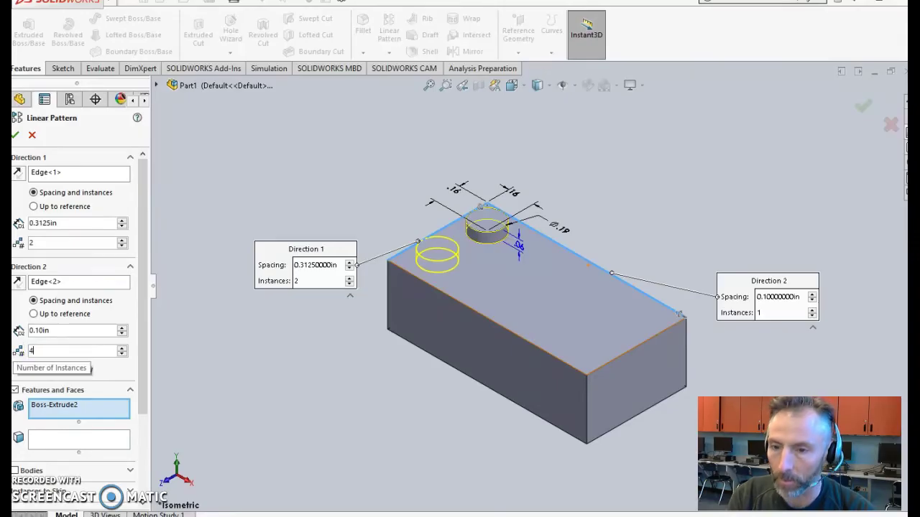
pyautogui.click(237, 240)
pyautogui.click(84, 257)
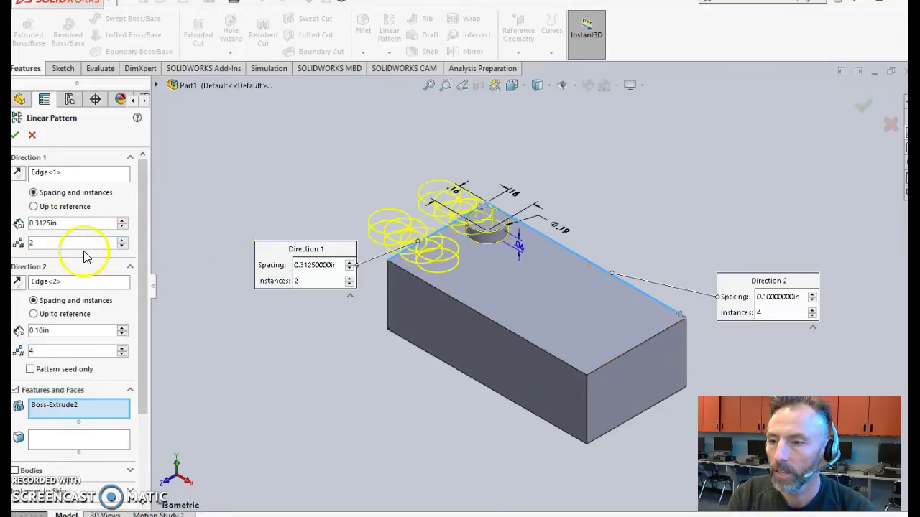
pyautogui.click(18, 282)
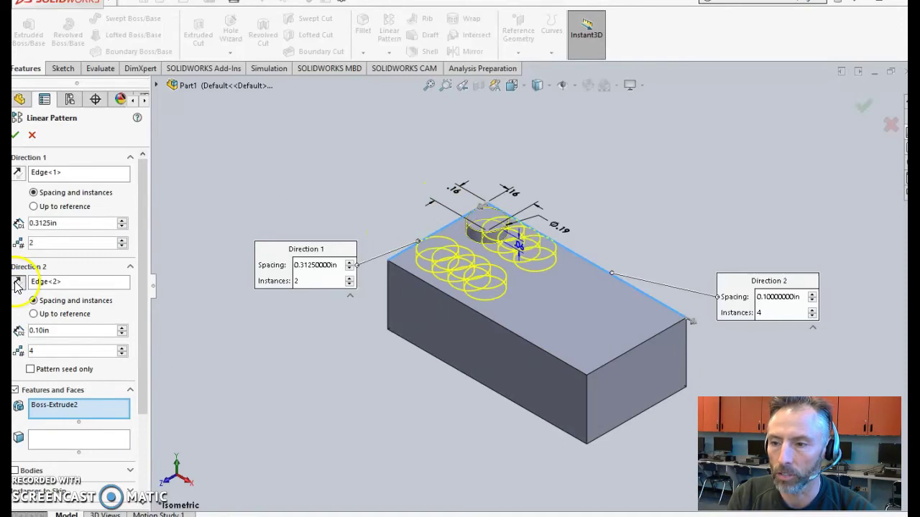
pyautogui.moveTo(58, 331); pyautogui.dragTo(21, 330)
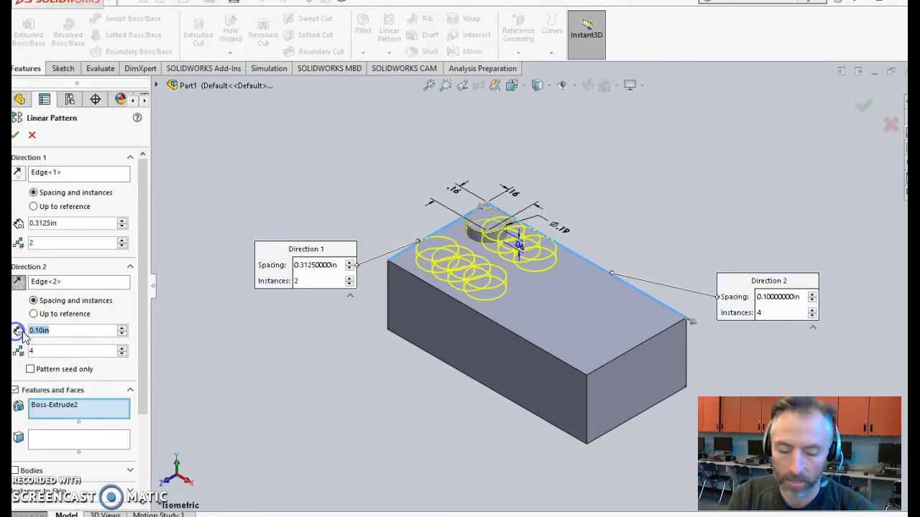
pyautogui.write('5/16')
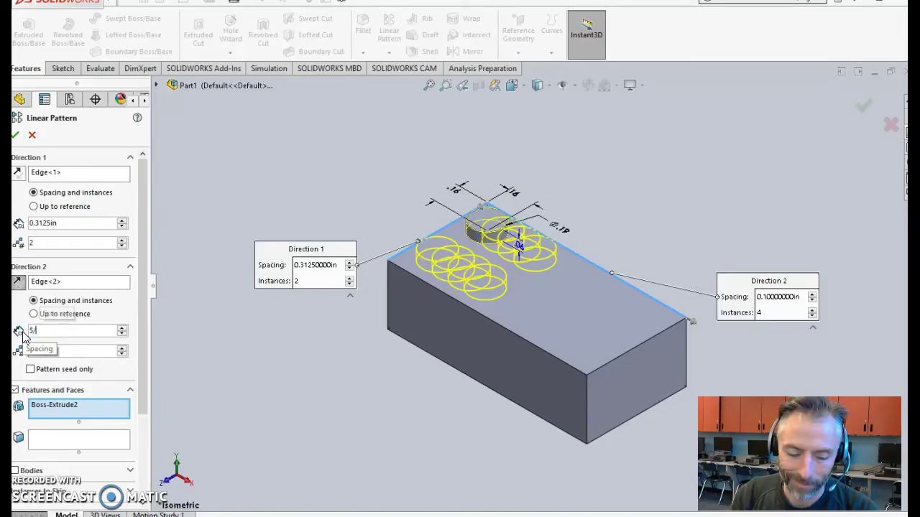
pyautogui.click(232, 278)
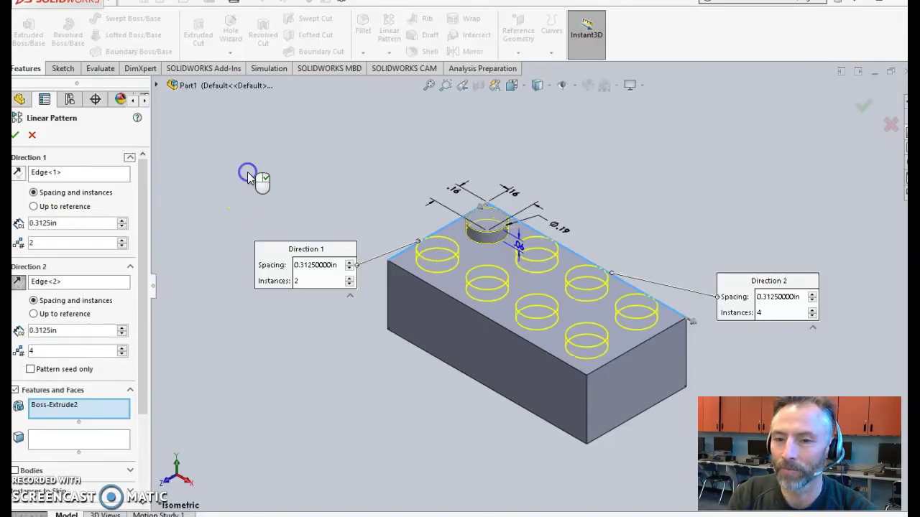
pyautogui.click(15, 134)
pyautogui.click(359, 141)
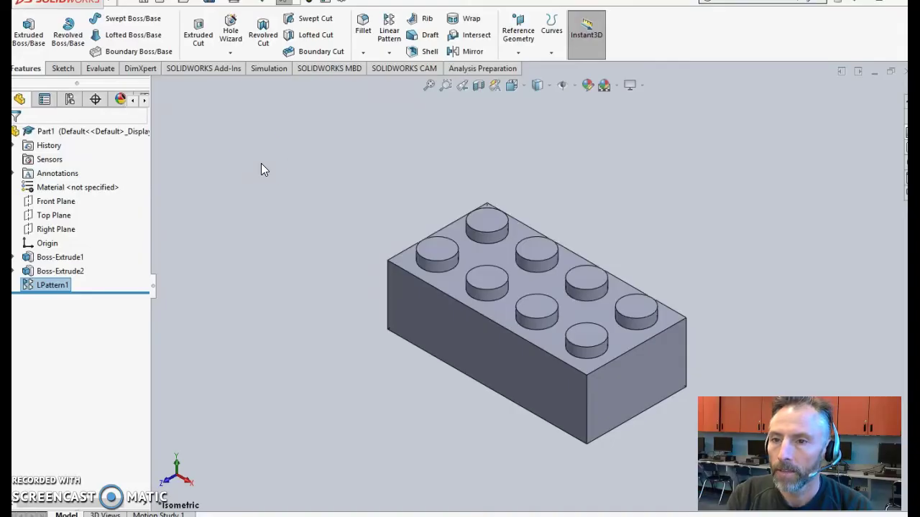
pyautogui.moveTo(264, 146)
pyautogui.mouseDown()
pyautogui.moveTo(467, 136)
pyautogui.moveTo(371, 266)
pyautogui.mouseUp()
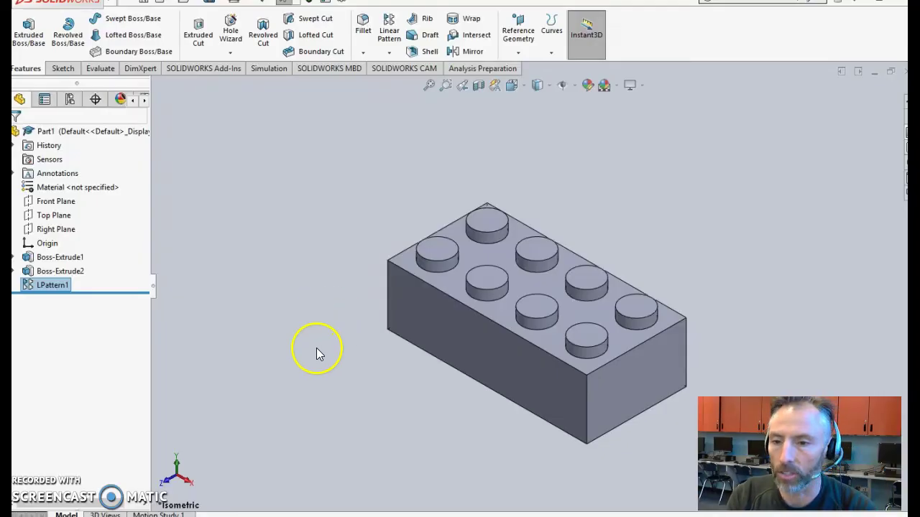
# Shell the block with 1/16 in walls, removing its large underside face, and inspect the hollow.
pyautogui.moveTo(318, 352); pyautogui.dragTo(313, 148, button='middle')
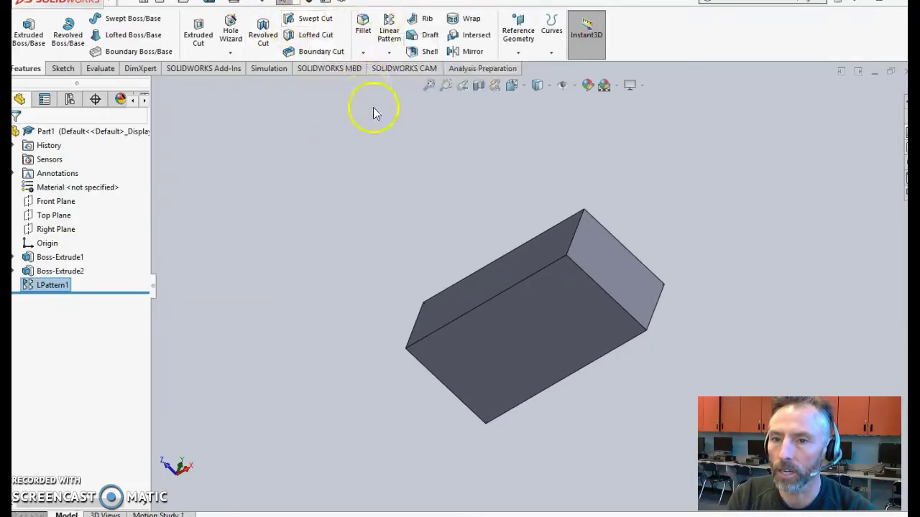
pyautogui.click(428, 54)
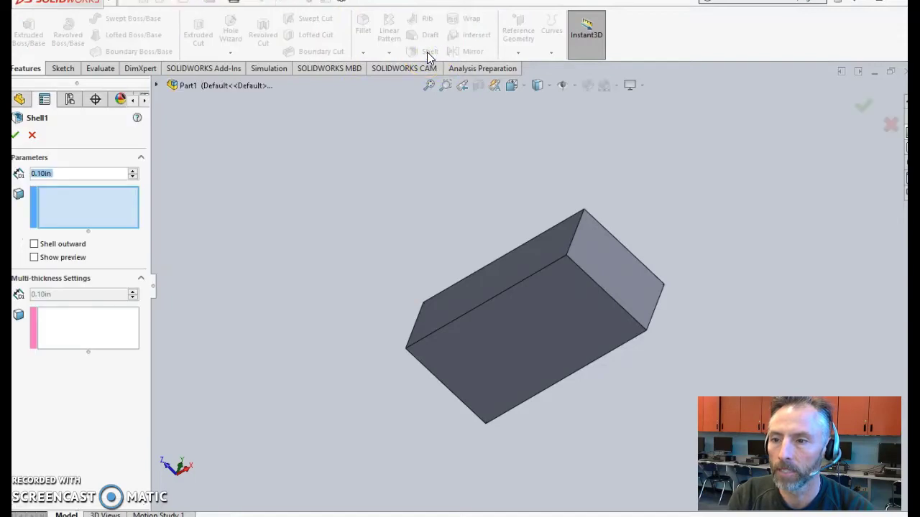
pyautogui.click(517, 348)
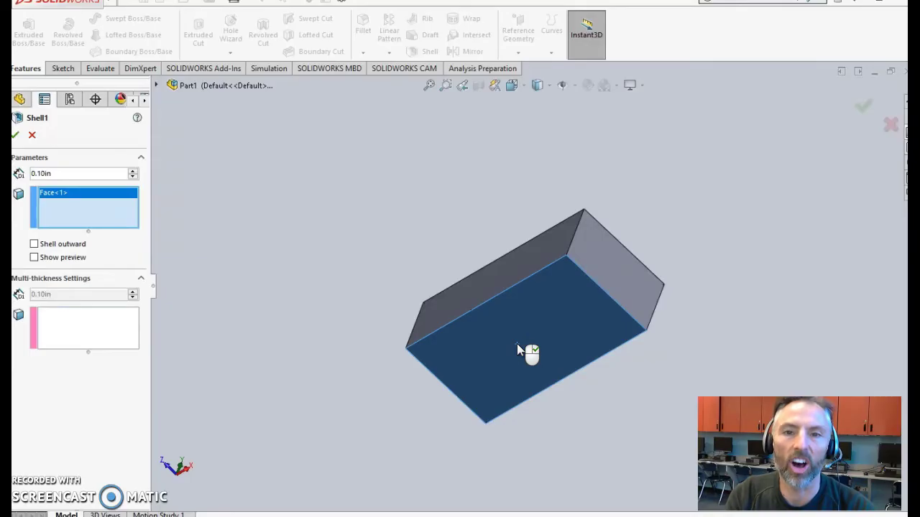
pyautogui.click(55, 173)
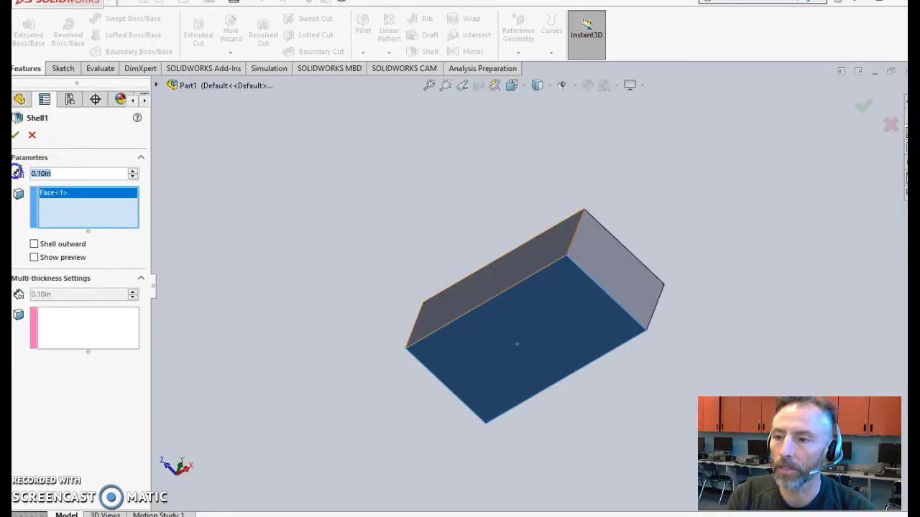
pyautogui.write('1/16')
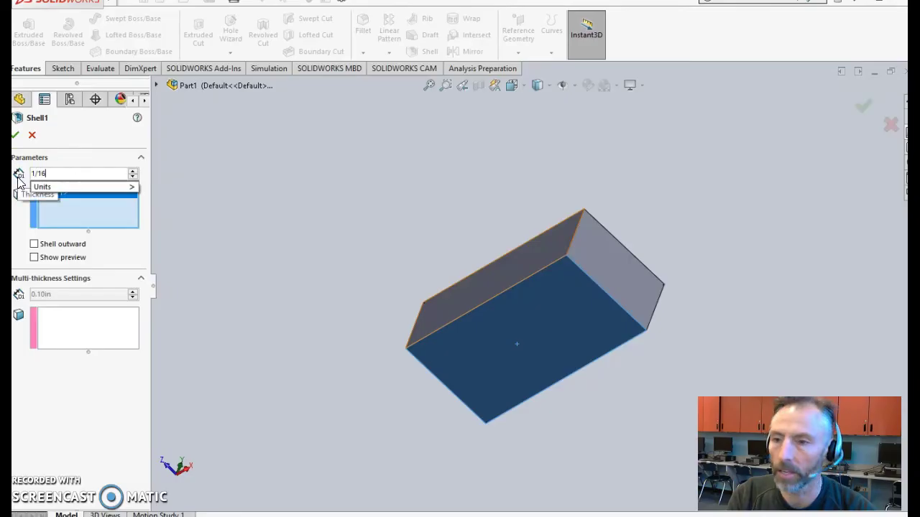
pyautogui.click(234, 242)
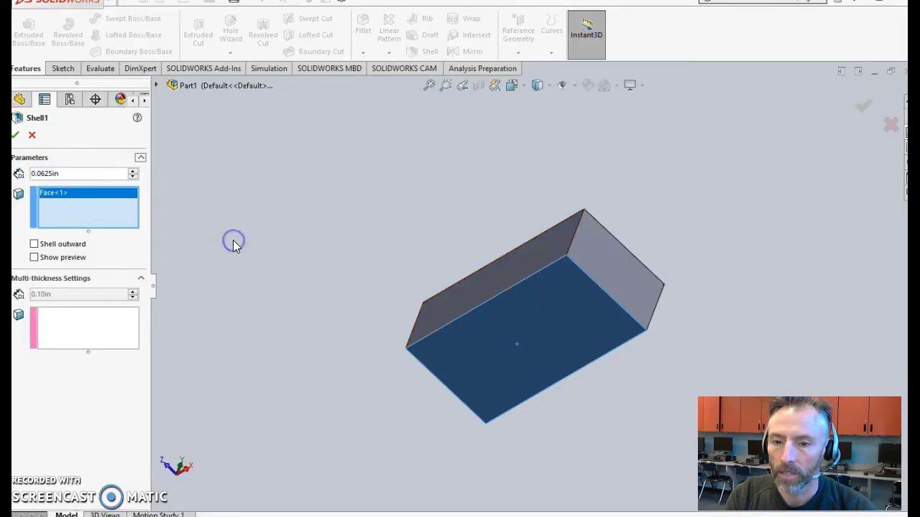
pyautogui.click(19, 123)
pyautogui.click(16, 137)
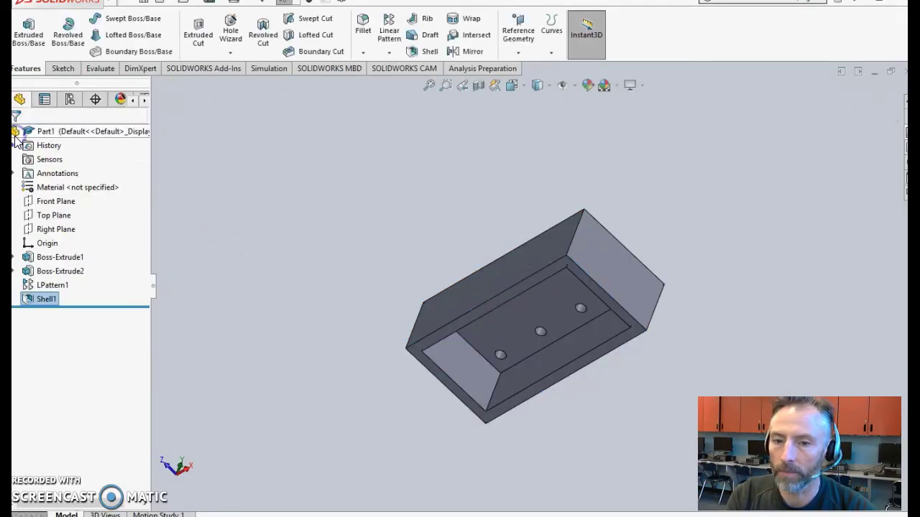
pyautogui.moveTo(364, 407); pyautogui.dragTo(403, 359, button='middle')
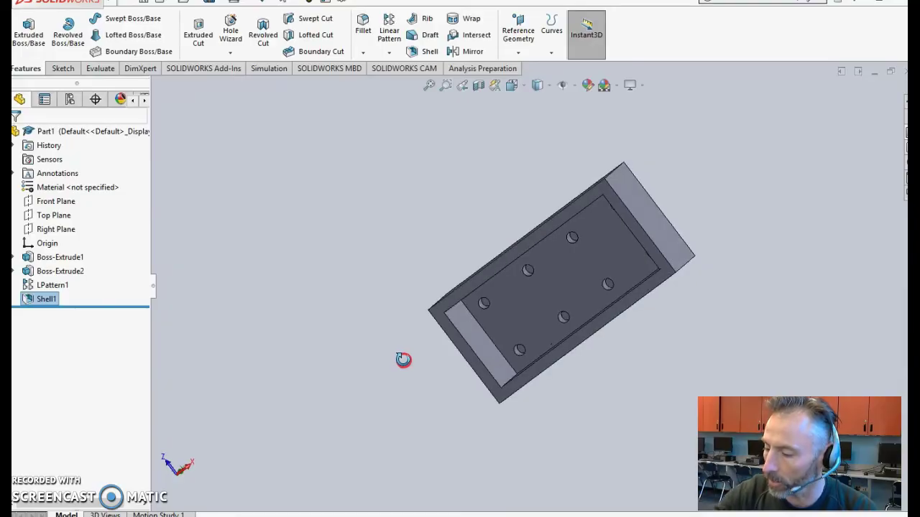
pyautogui.scroll(-2, 403, 362)
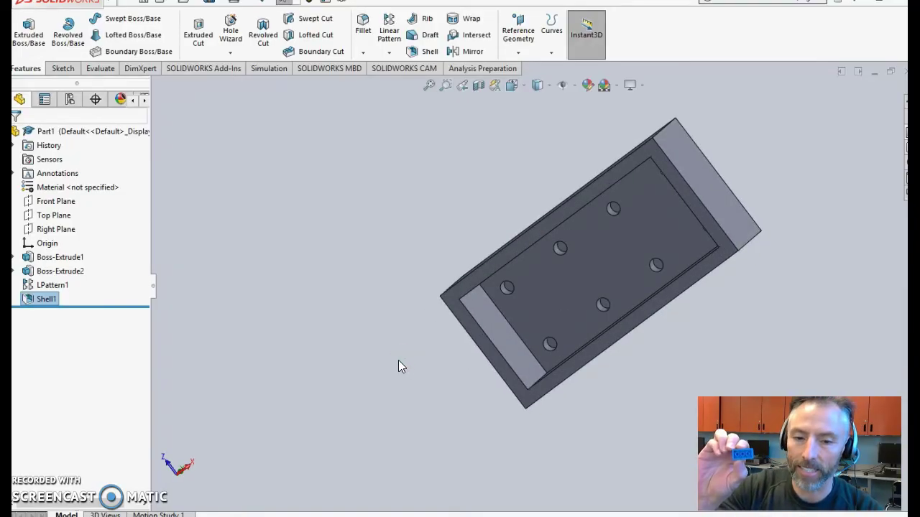
pyautogui.moveTo(400, 357); pyautogui.dragTo(382, 281, button='middle')
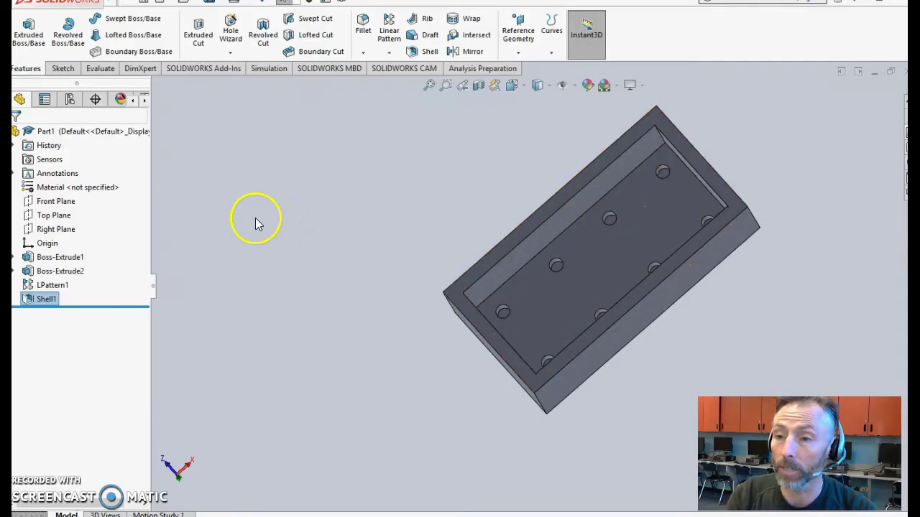
# Start a new sketch on the shelled brick's inner floor face.
pyautogui.click(61, 69)
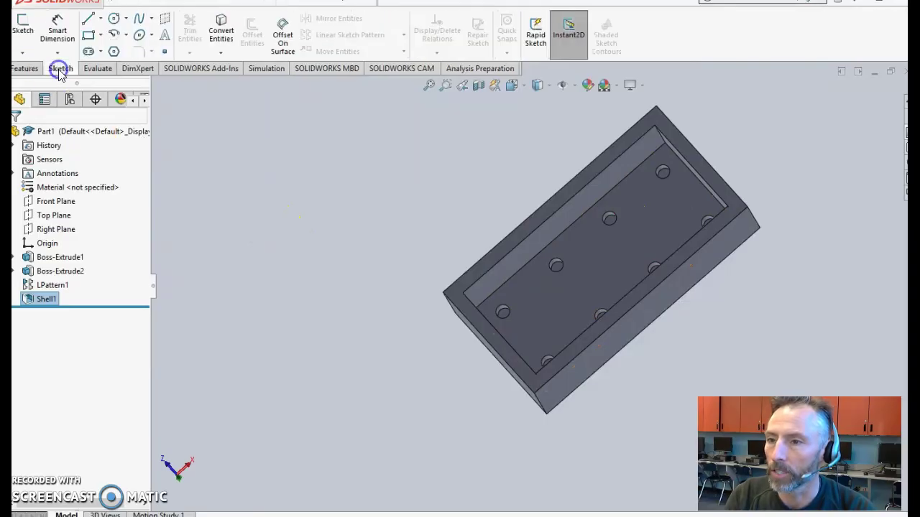
pyautogui.click(22, 28)
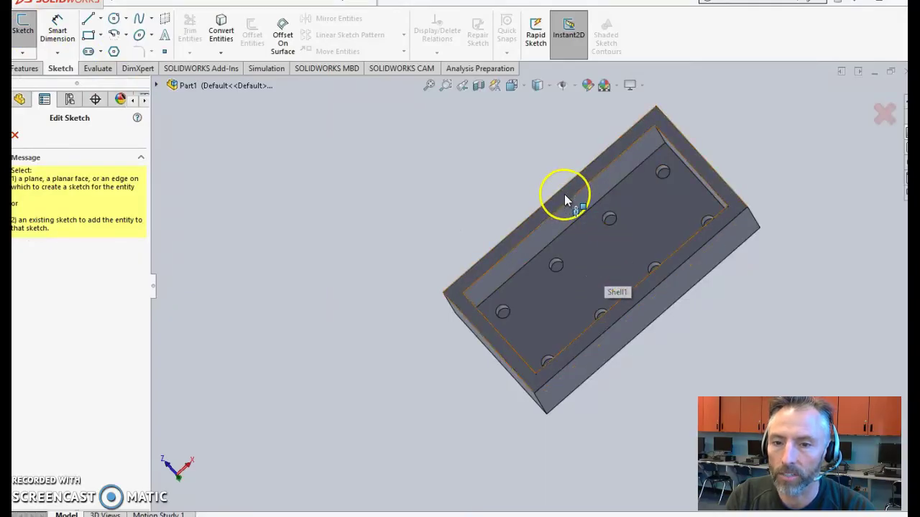
pyautogui.click(614, 269)
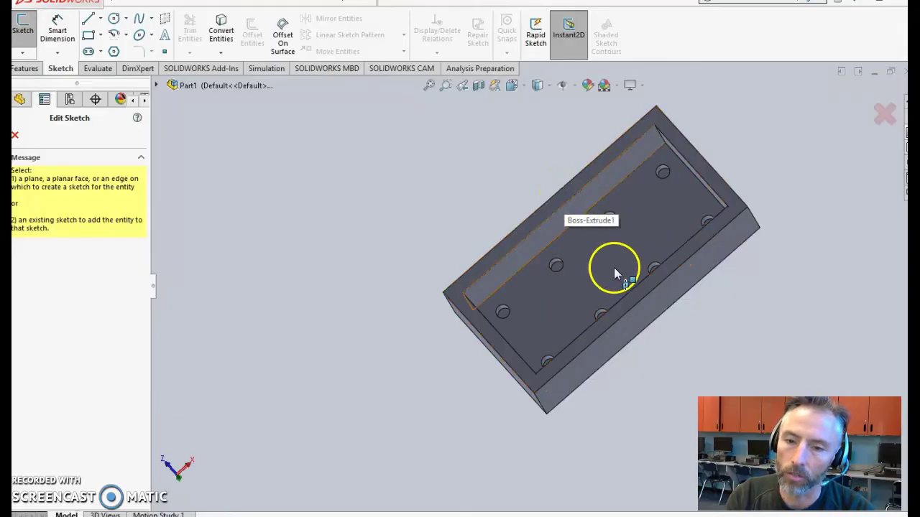
pyautogui.click(554, 261)
pyautogui.click(548, 200)
pyautogui.click(600, 245)
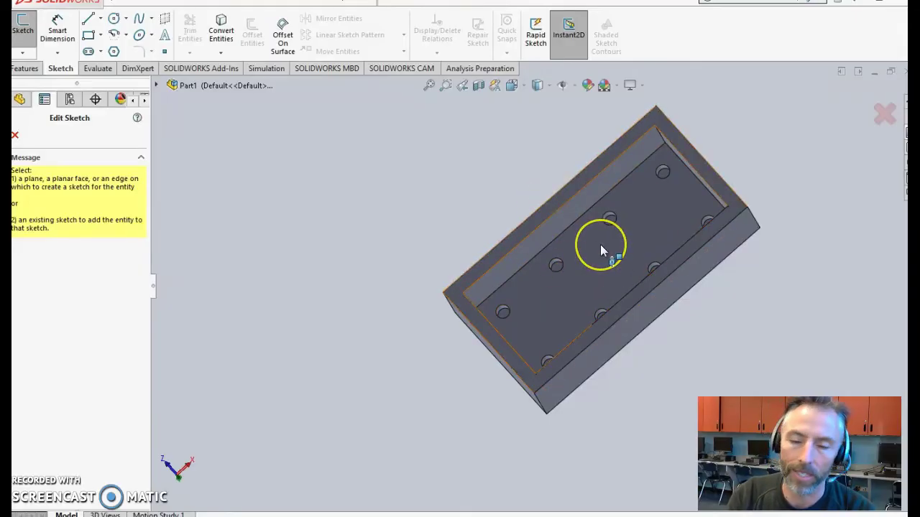
pyautogui.click(604, 242)
pyautogui.click(592, 260)
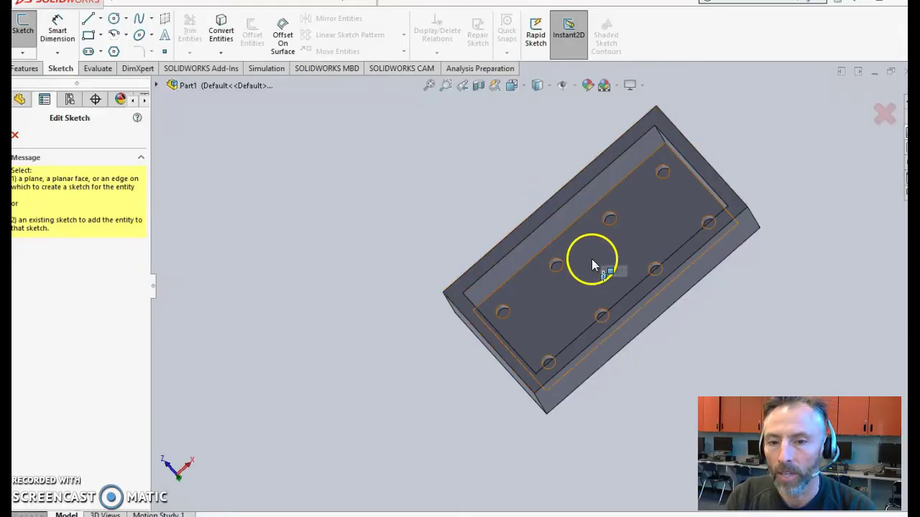
pyautogui.click(588, 257)
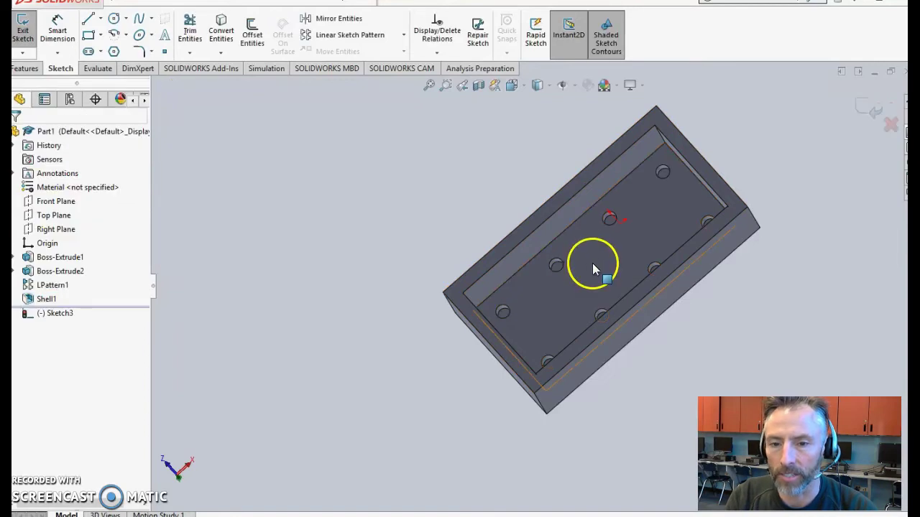
# View the sketch face straight on using Normal To and the Bottom orientation.
pyautogui.moveTo(608, 257); pyautogui.dragTo(593, 179, button='middle')
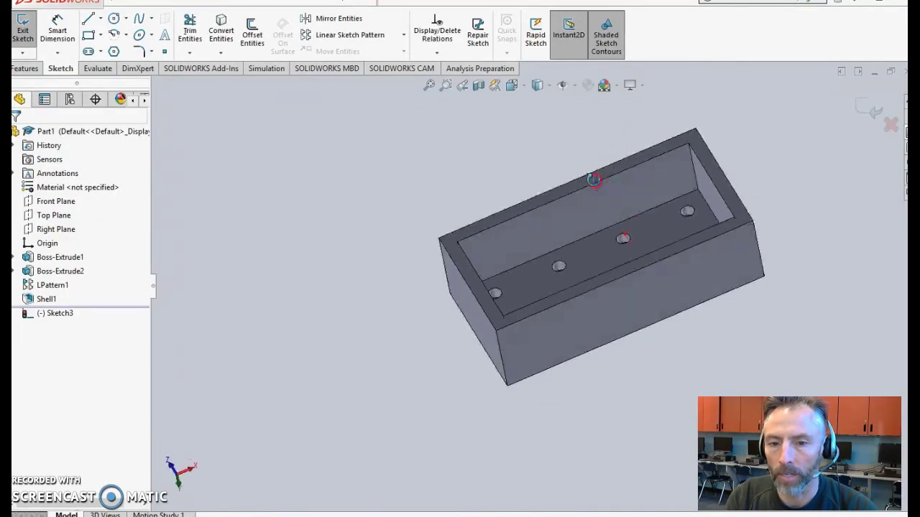
pyautogui.hotkey('ctrl', '8')
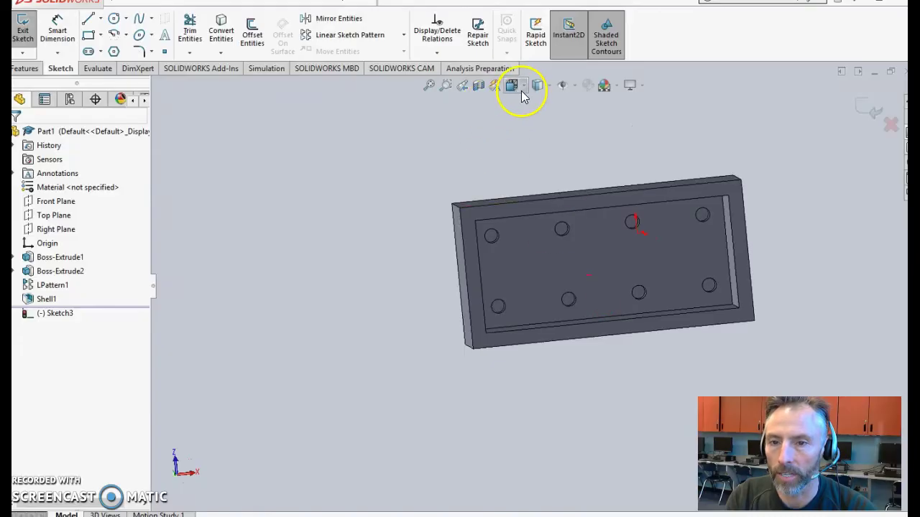
pyautogui.click(521, 91)
pyautogui.click(532, 159)
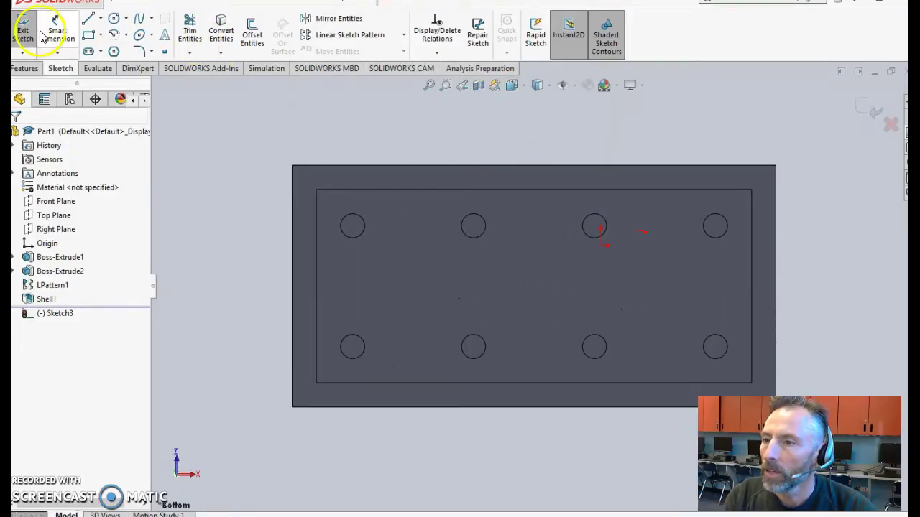
# Draw a circle on the inner floor and dimension its centre 5/16 in from the top edge.
pyautogui.click(113, 22)
pyautogui.click(415, 290)
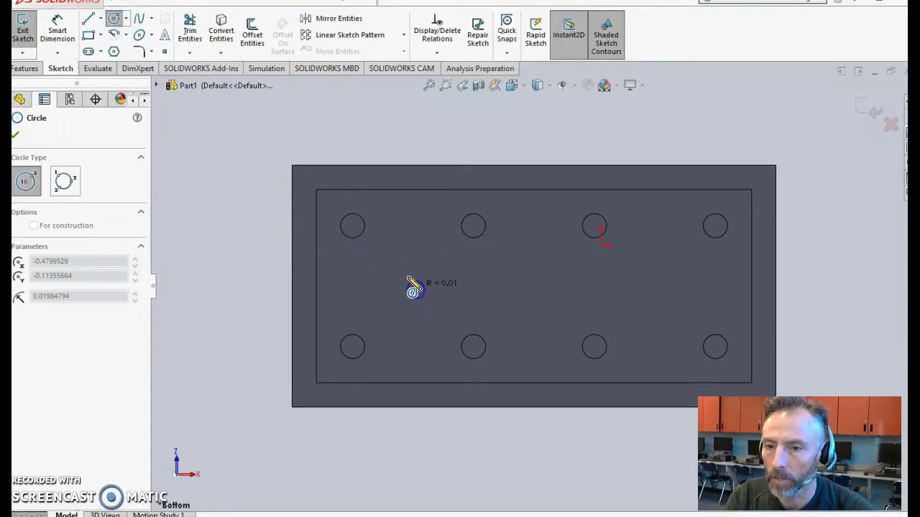
pyautogui.click(390, 256)
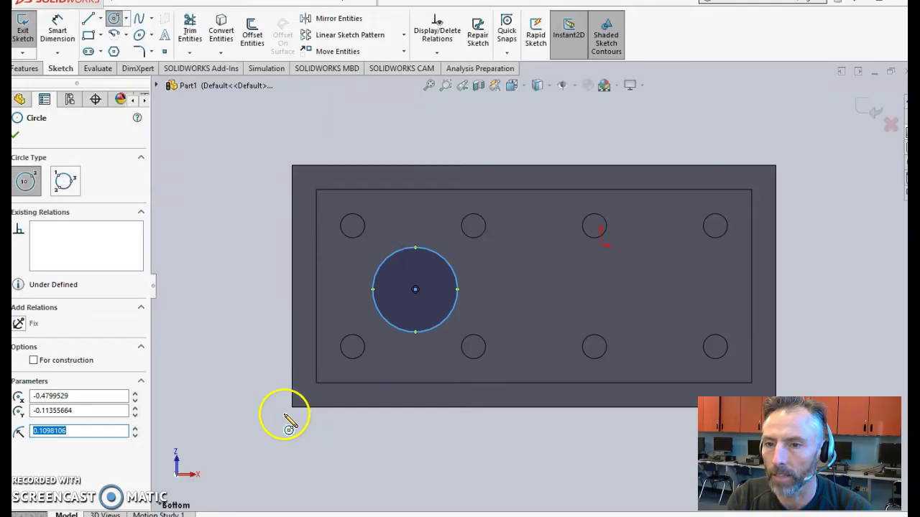
pyautogui.click(58, 33)
pyautogui.click(400, 280)
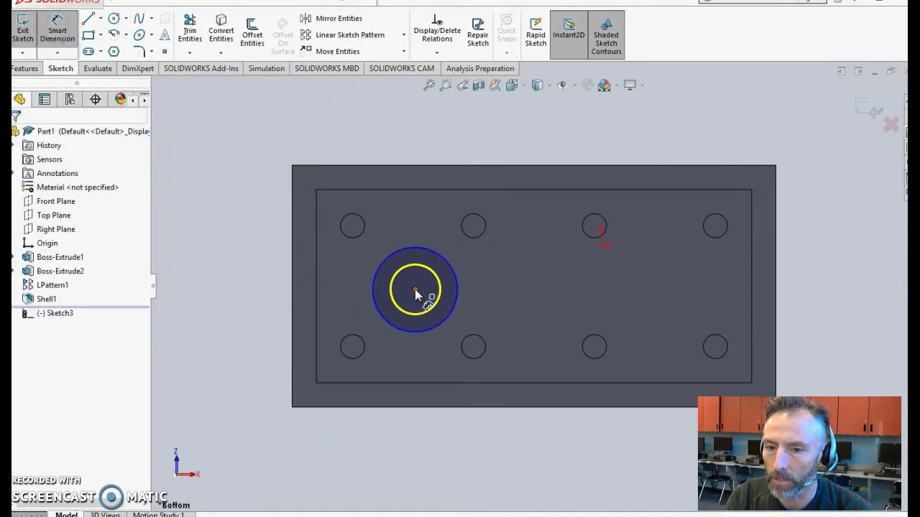
pyautogui.click(414, 288)
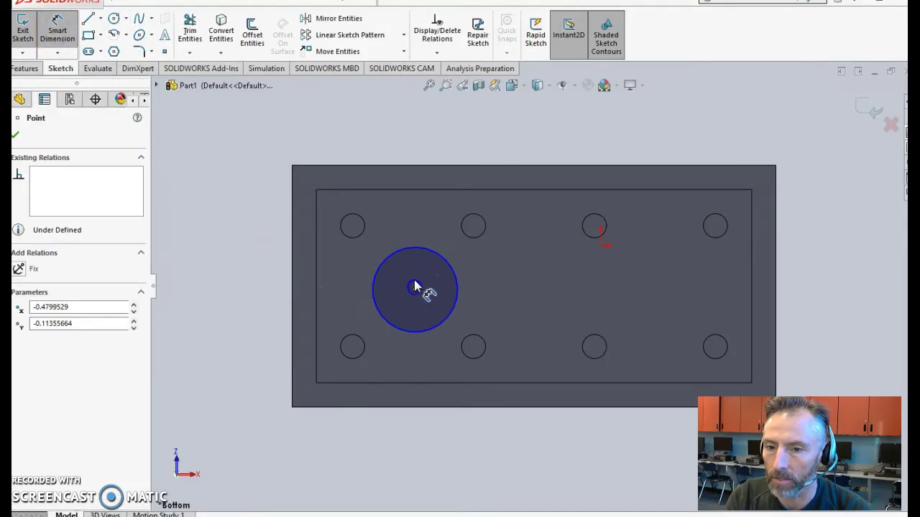
pyautogui.click(412, 166)
pyautogui.click(228, 189)
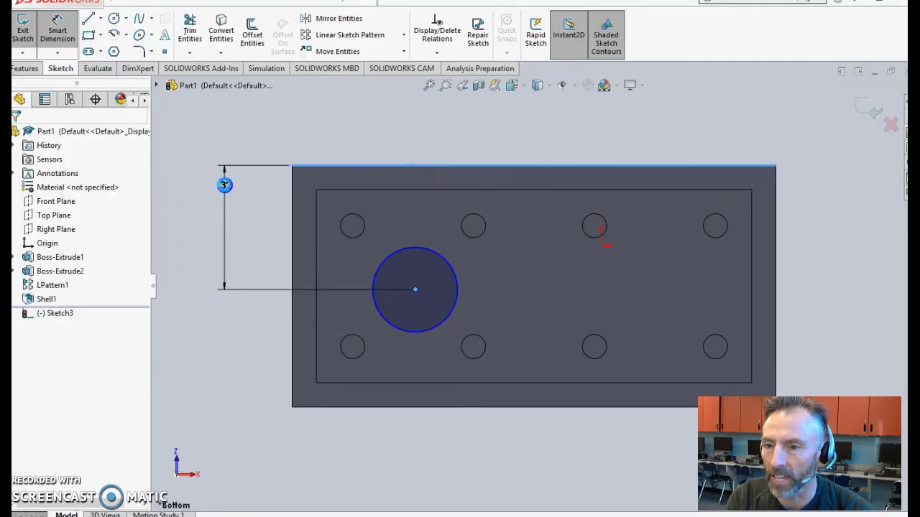
pyautogui.write('5/16')
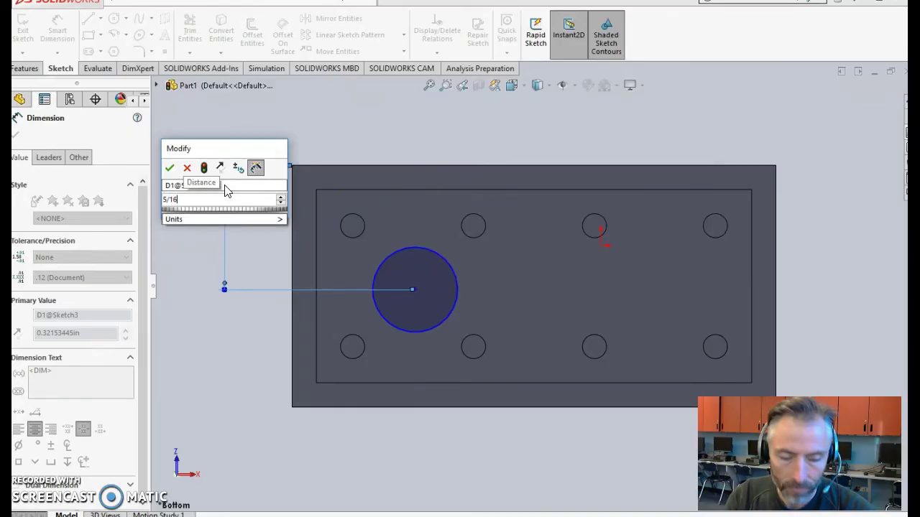
pyautogui.press('Return')
# Dimension the circle's centre 5/16 in from the left outer edge.
pyautogui.click(416, 286)
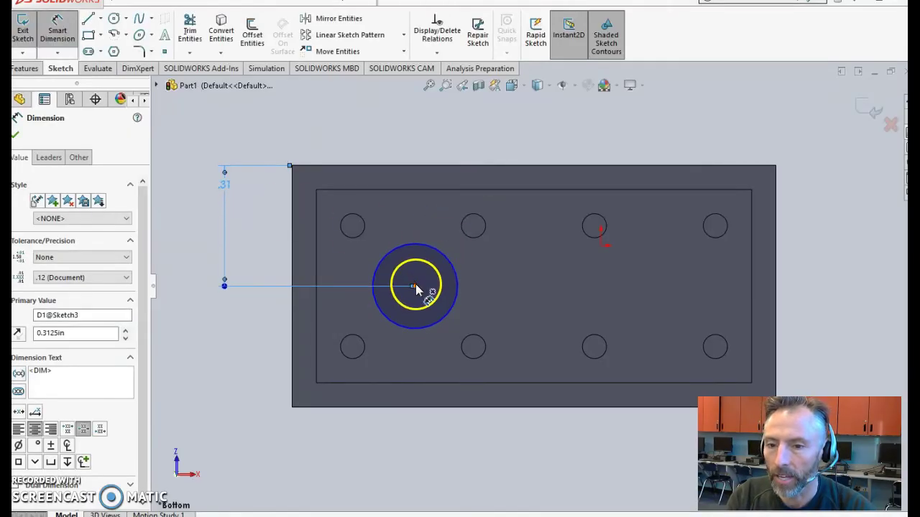
pyautogui.click(293, 270)
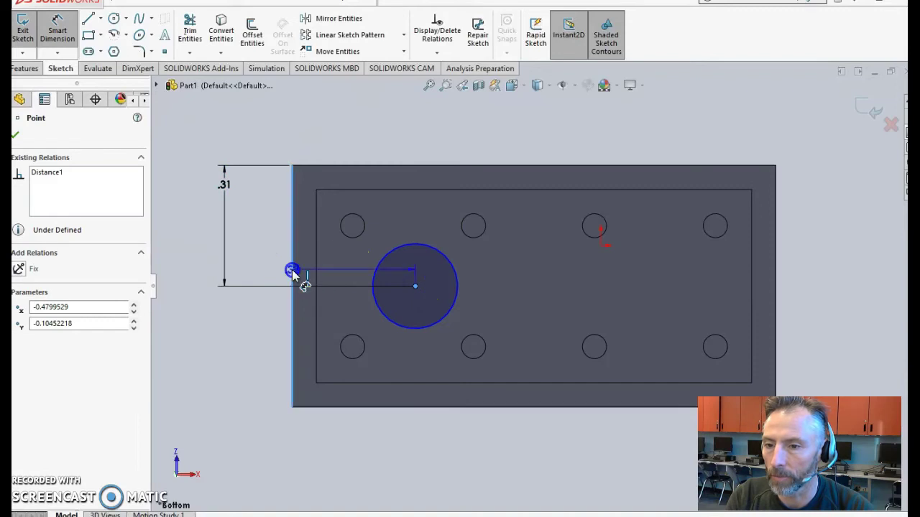
pyautogui.click(314, 112)
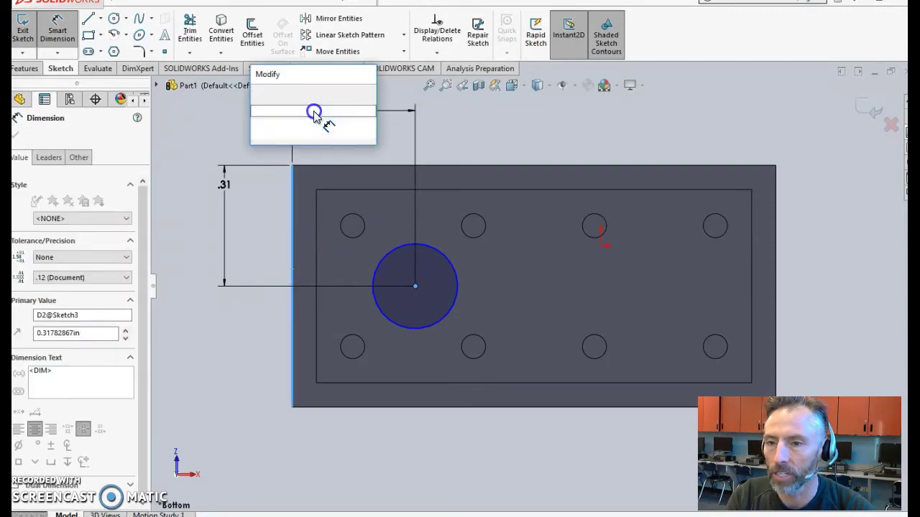
pyautogui.write('5/16')
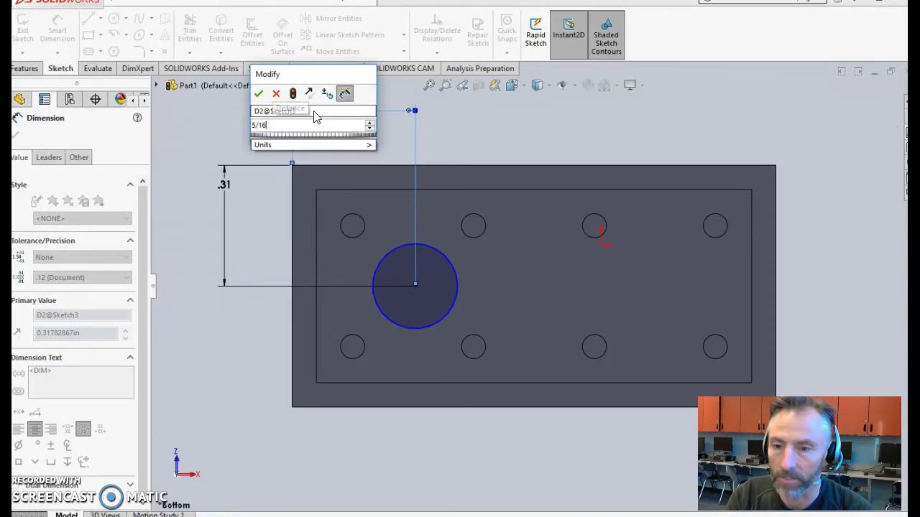
pyautogui.click(257, 94)
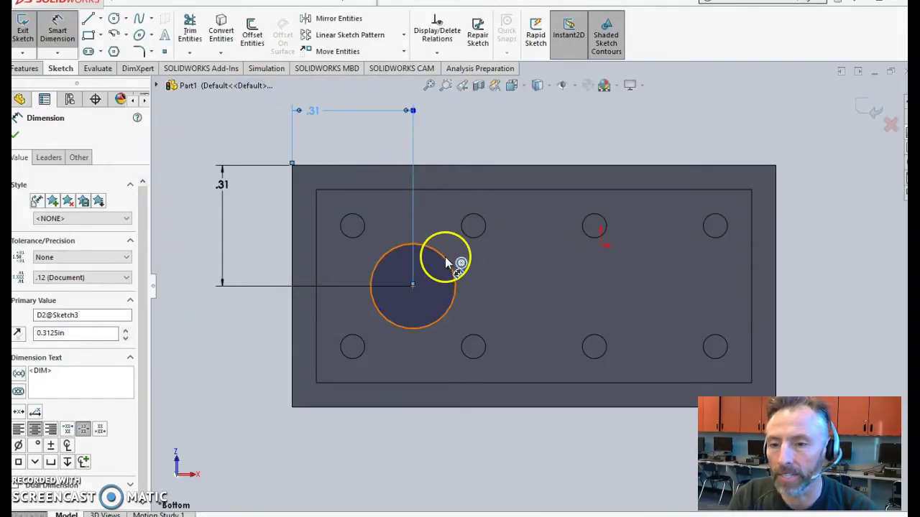
pyautogui.click(437, 318)
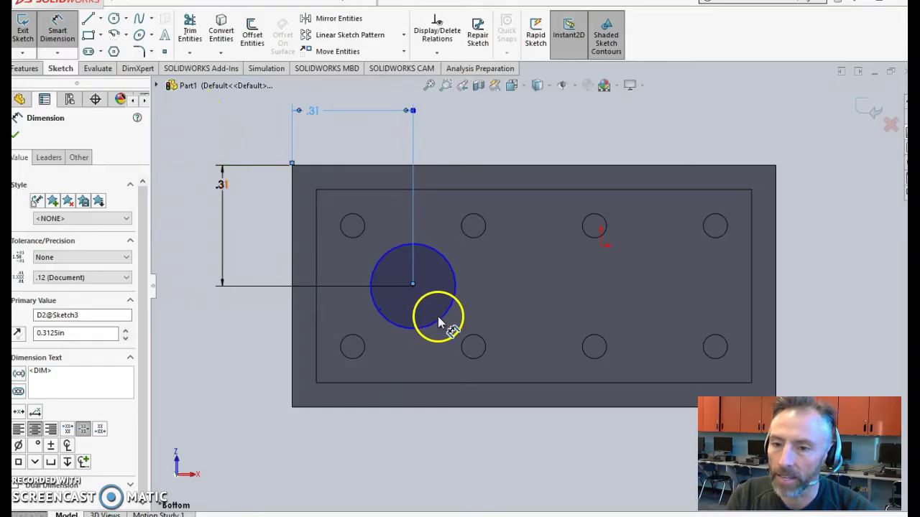
pyautogui.click(125, 3)
# Draw an inner circle at the large circle's centre and dimension its diameter 3/16 in.
pyautogui.click(112, 22)
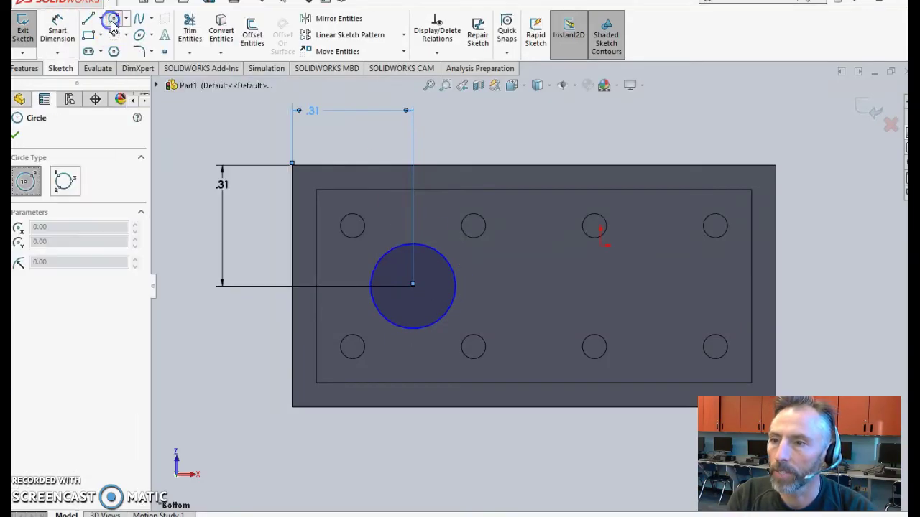
pyautogui.click(413, 285)
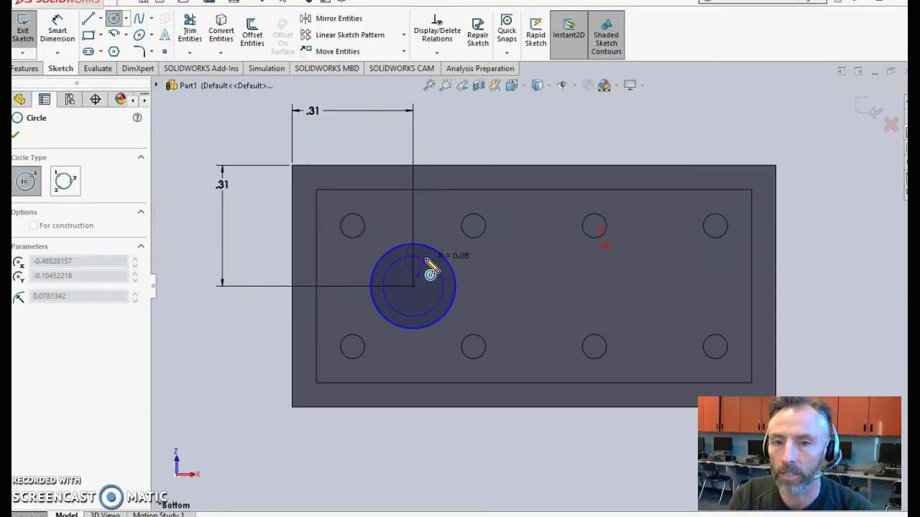
pyautogui.click(430, 273)
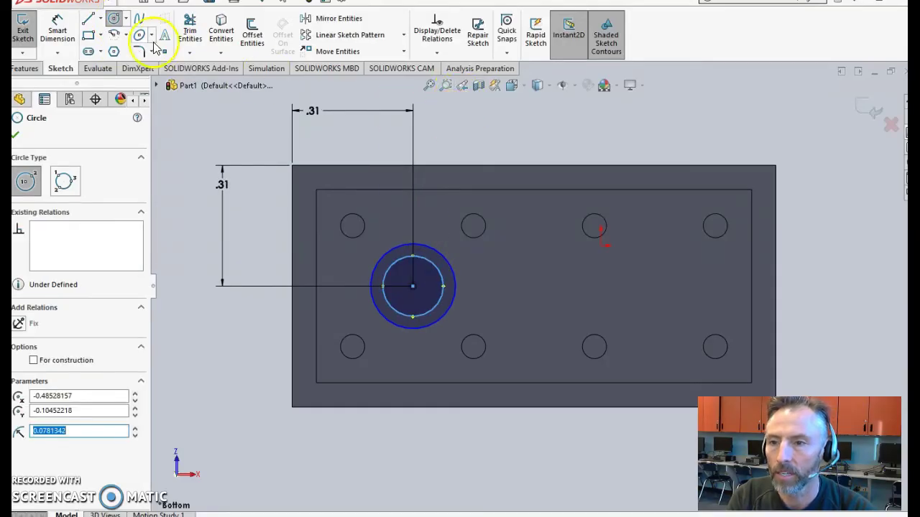
pyautogui.click(60, 25)
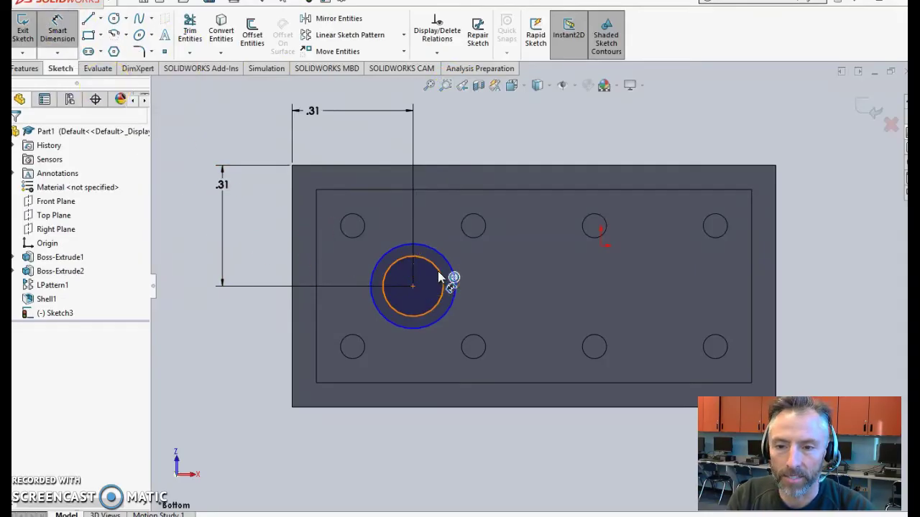
pyautogui.moveTo(438, 272); pyautogui.dragTo(438, 223)
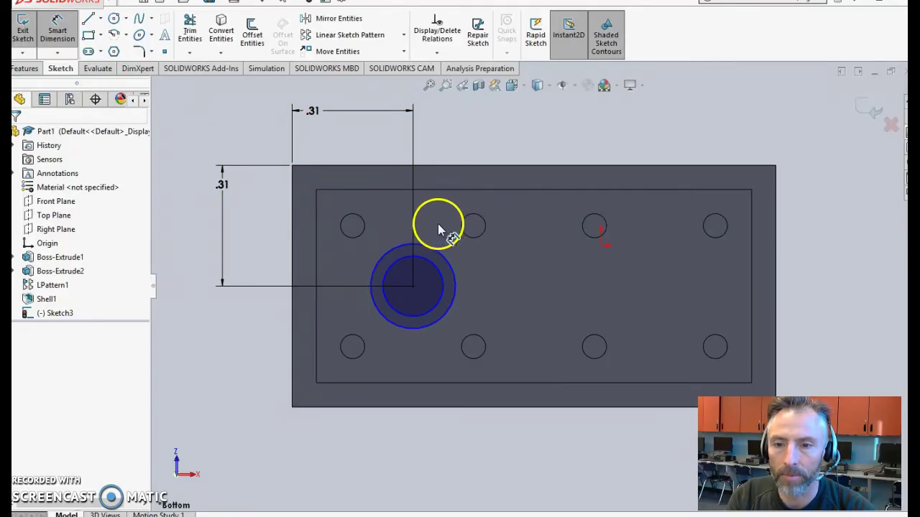
pyautogui.click(434, 266)
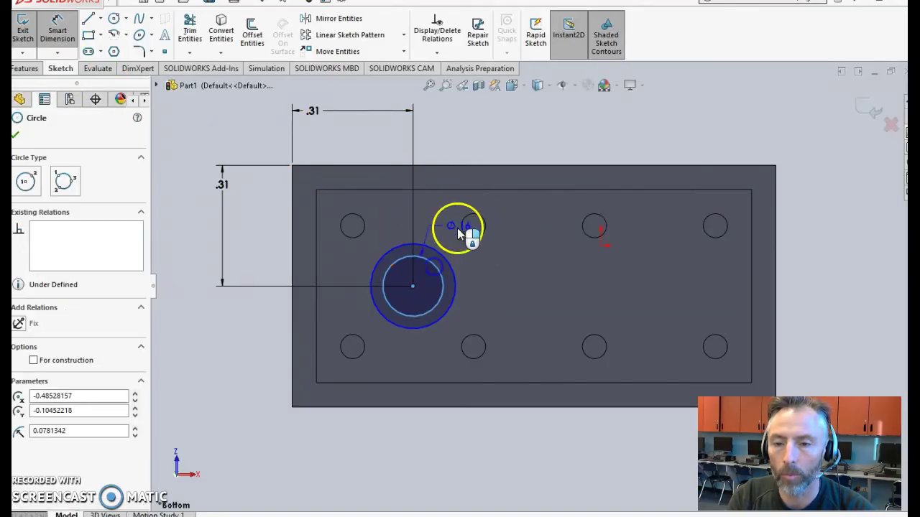
pyautogui.click(504, 138)
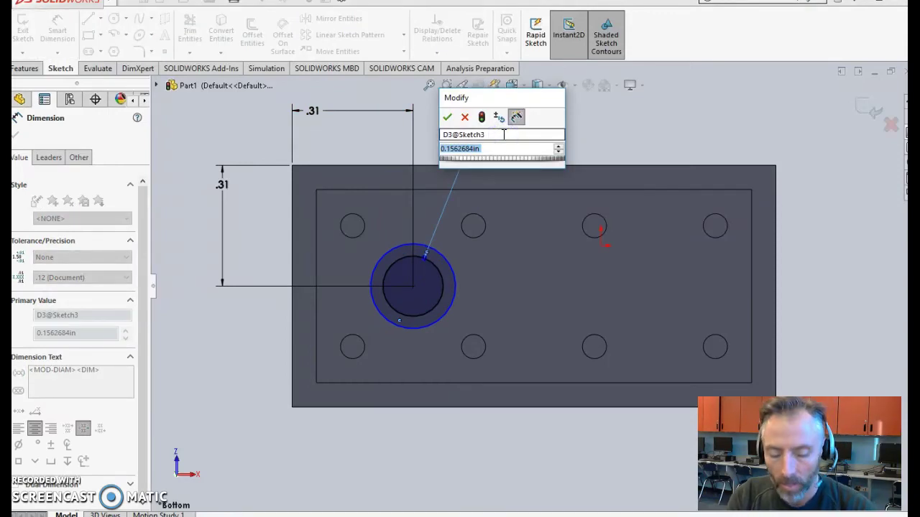
pyautogui.write('3/16')
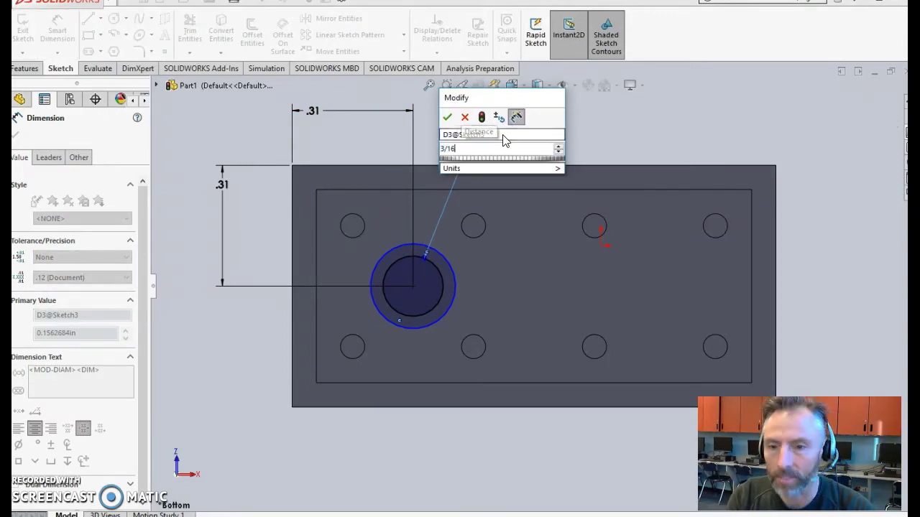
pyautogui.click(447, 117)
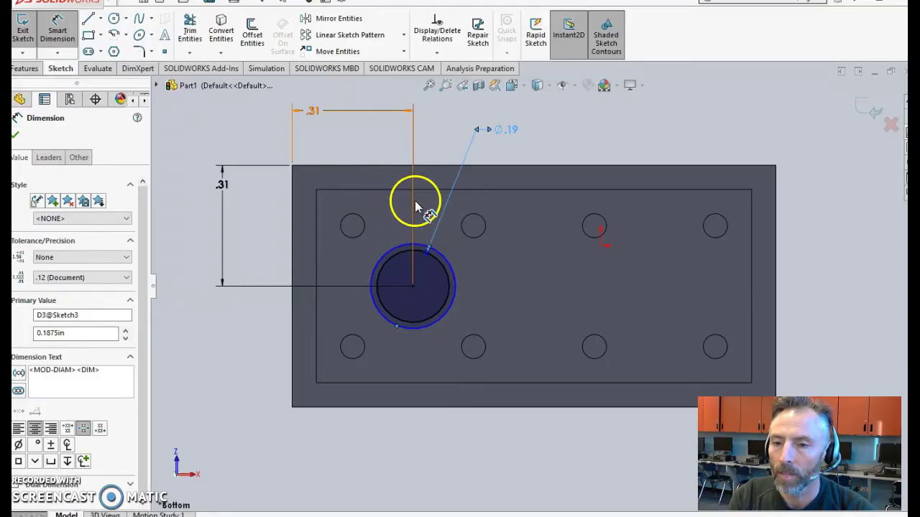
pyautogui.click(438, 52)
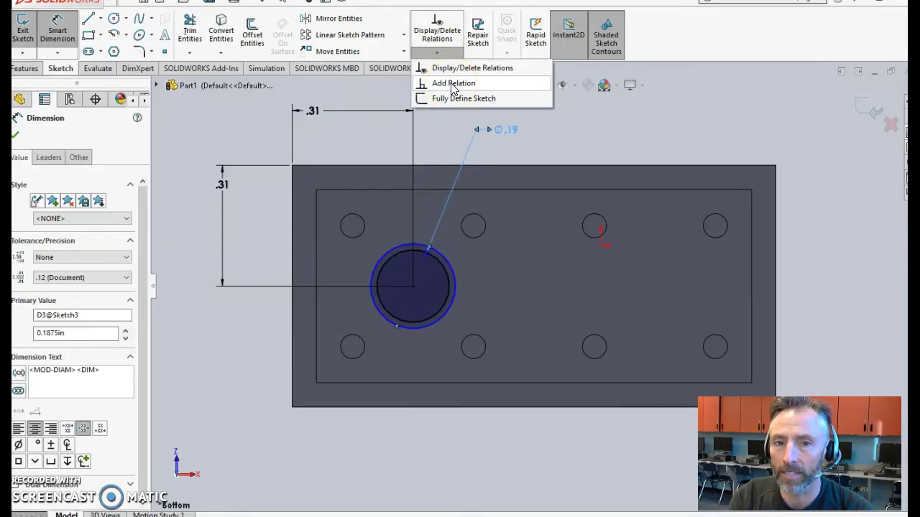
pyautogui.click(452, 84)
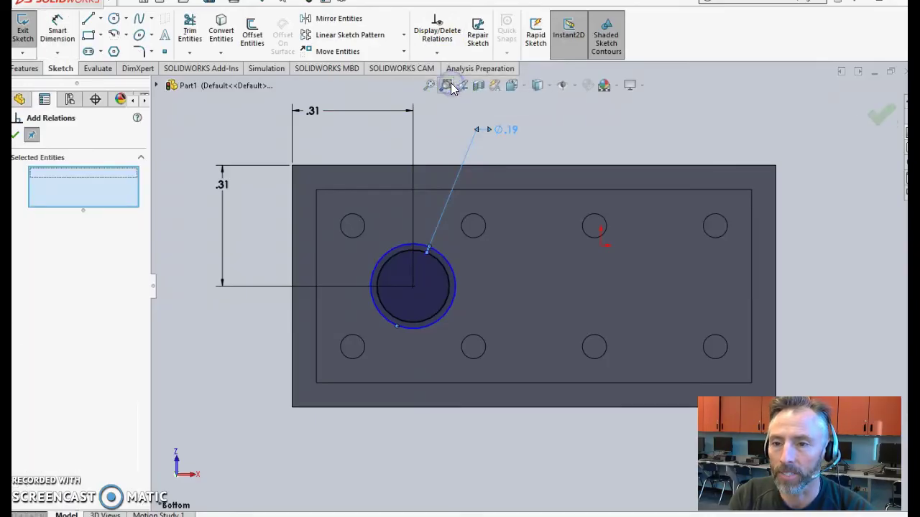
pyautogui.click(401, 244)
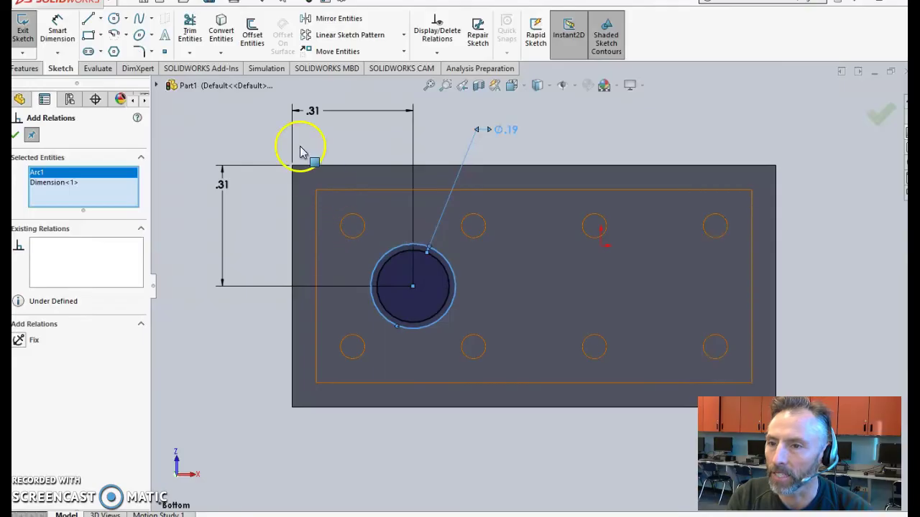
pyautogui.click(221, 32)
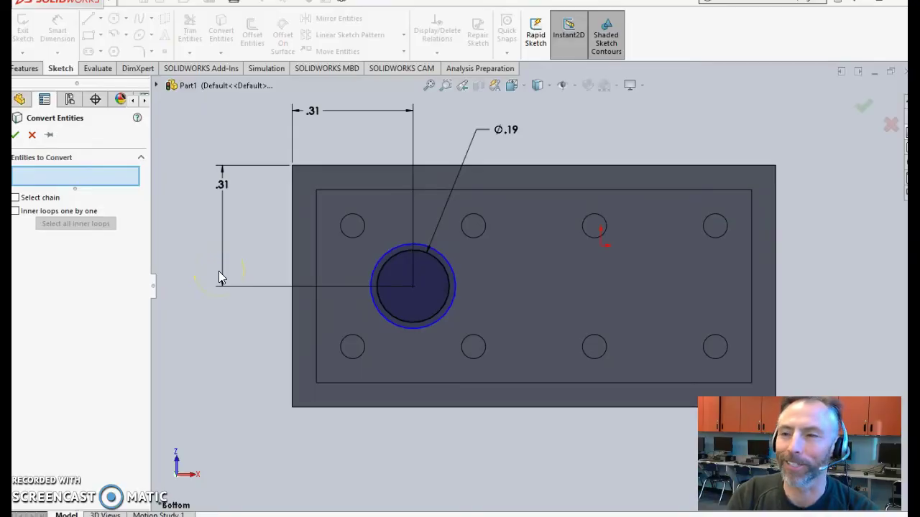
pyautogui.click(31, 135)
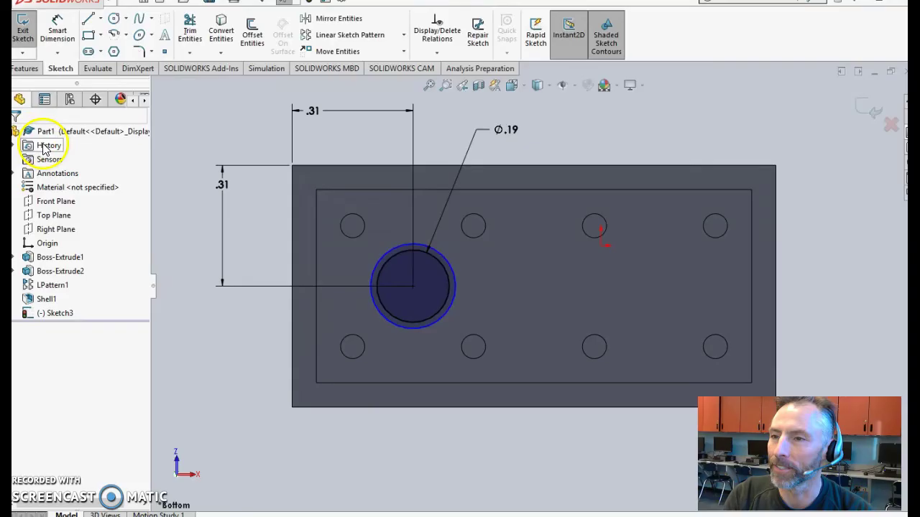
# Draw a circle centred on the top-left hole.
pyautogui.click(117, 22)
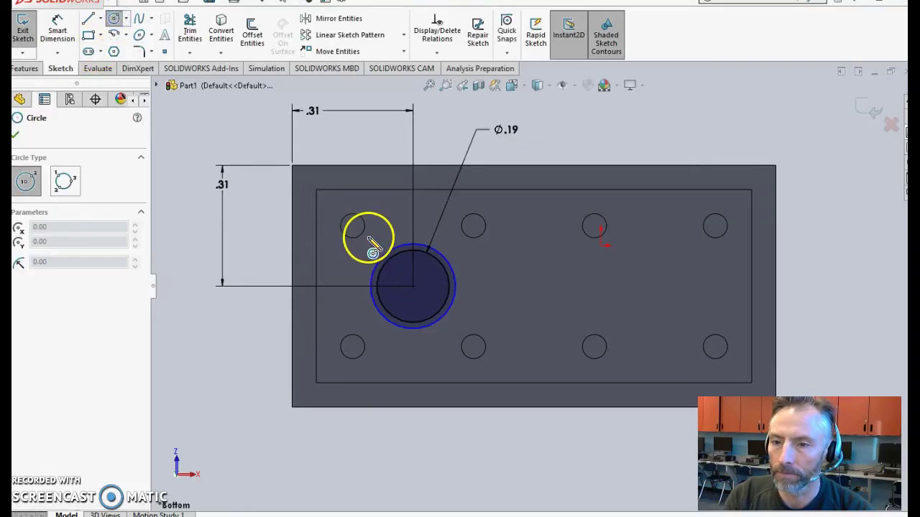
pyautogui.click(353, 226)
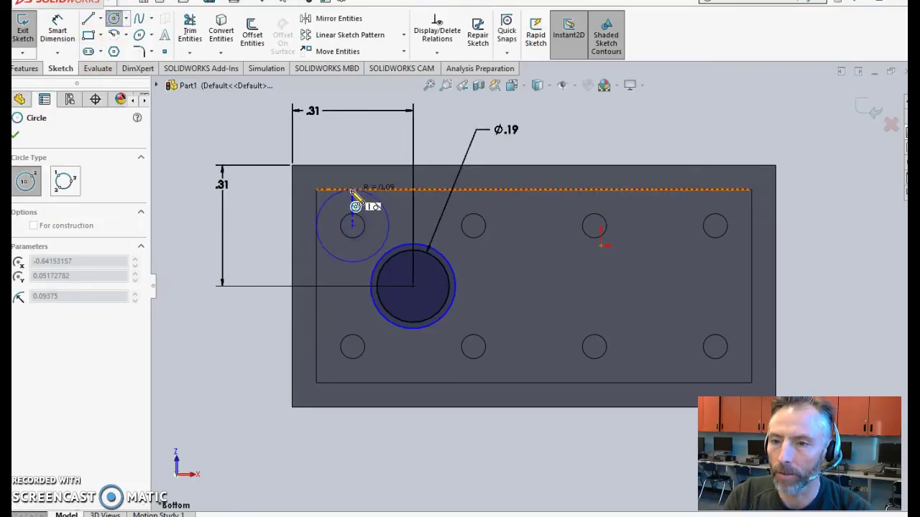
pyautogui.click(353, 191)
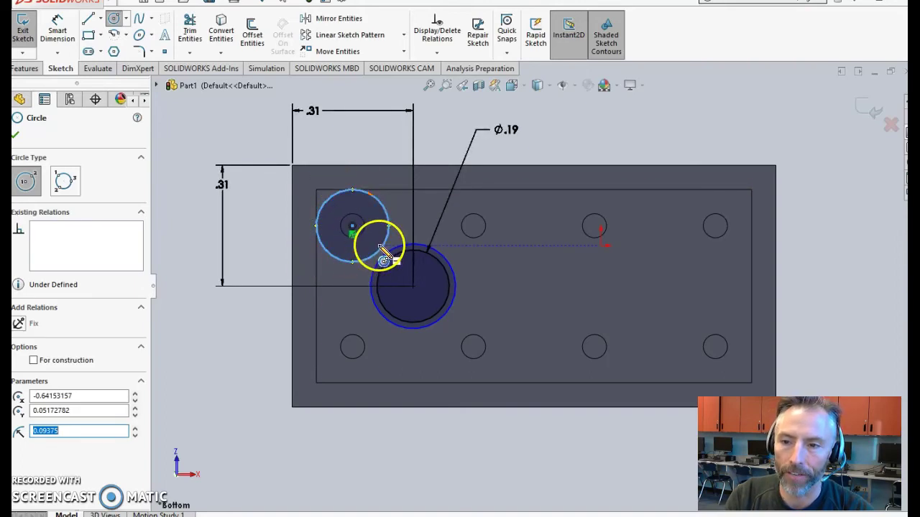
pyautogui.moveTo(399, 151)
pyautogui.mouseDown(button='middle')
pyautogui.moveTo(554, 210)
pyautogui.moveTo(384, 148)
pyautogui.moveTo(384, 134)
pyautogui.moveTo(398, 144)
pyautogui.mouseUp(button='middle')
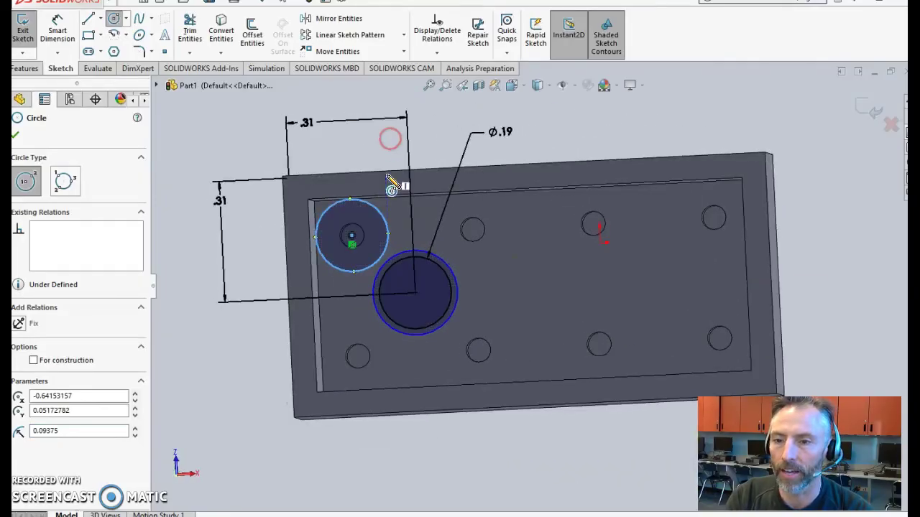
# Add a Tangent relation between the large tube circle and the top-left hole circle.
pyautogui.click(447, 54)
pyautogui.click(453, 83)
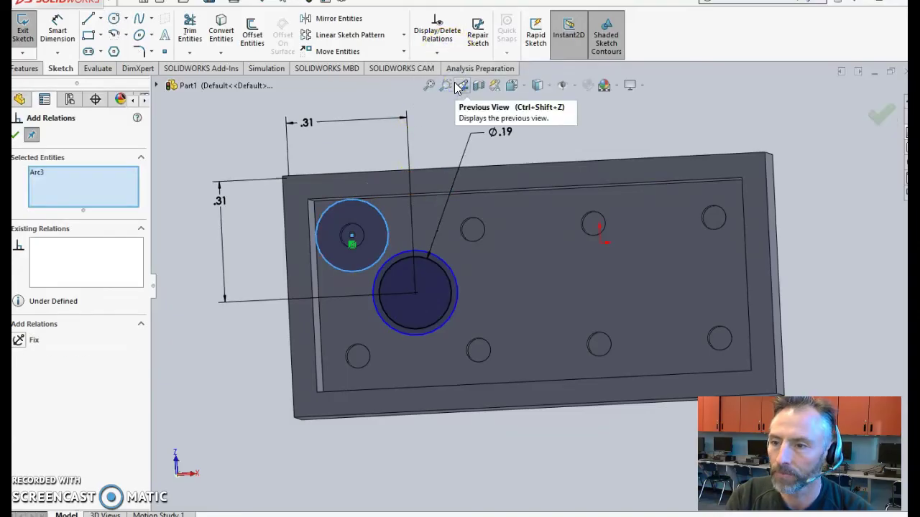
pyautogui.rightClick(66, 185)
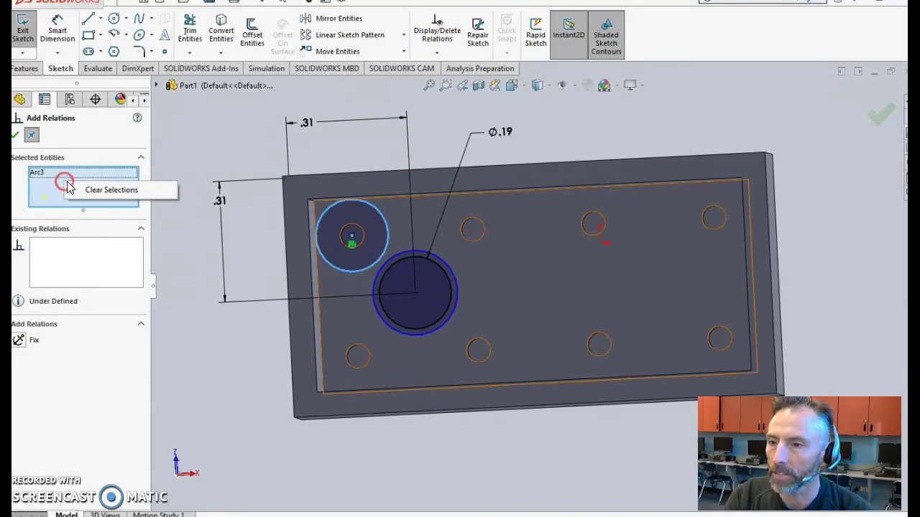
pyautogui.click(79, 191)
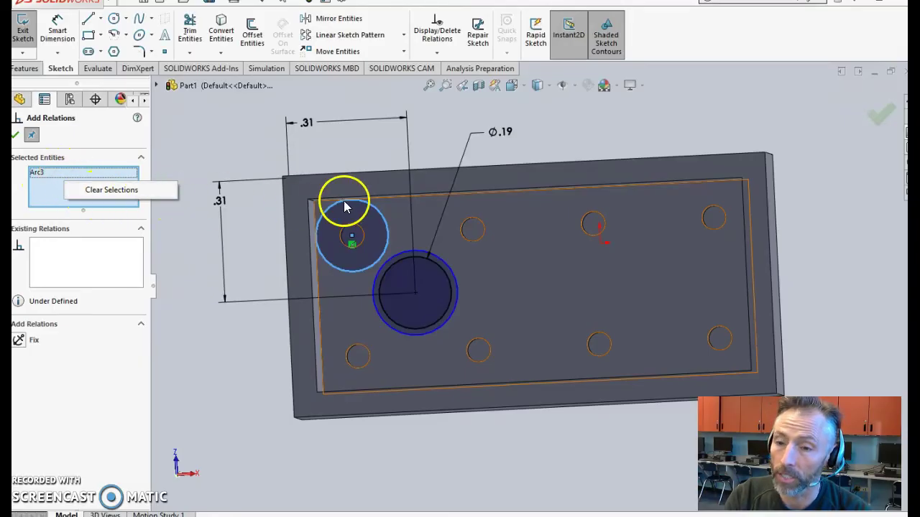
pyautogui.click(104, 192)
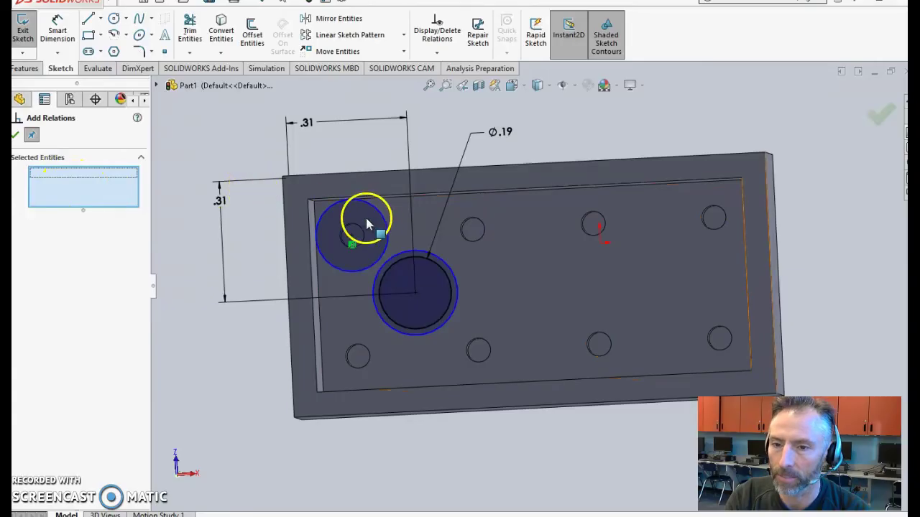
pyautogui.click(388, 230)
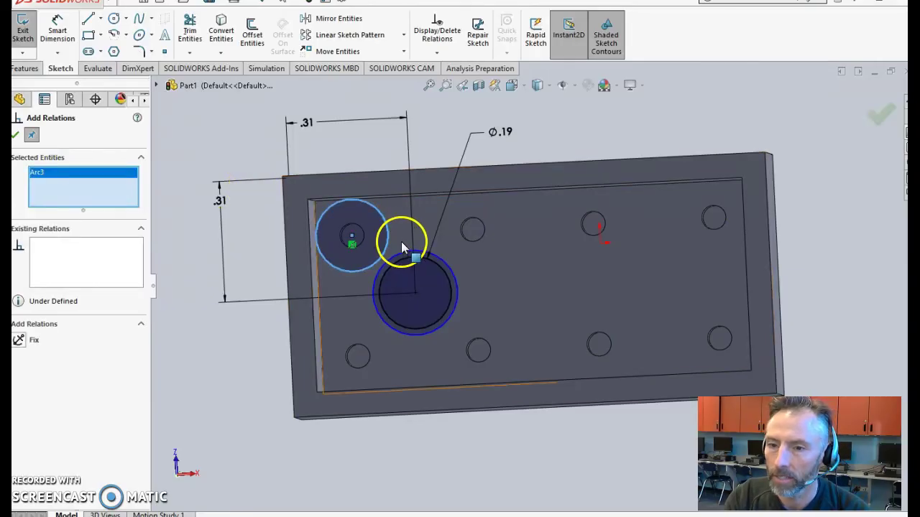
pyautogui.click(406, 258)
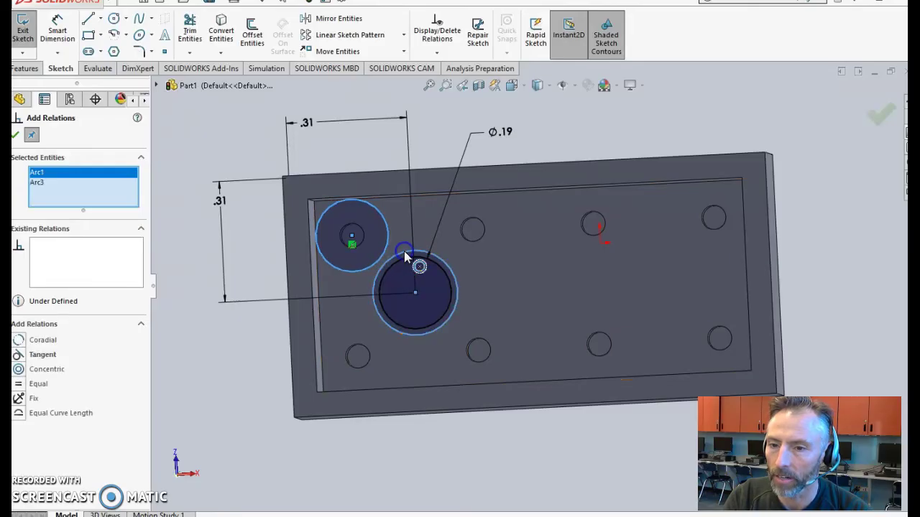
pyautogui.click(42, 355)
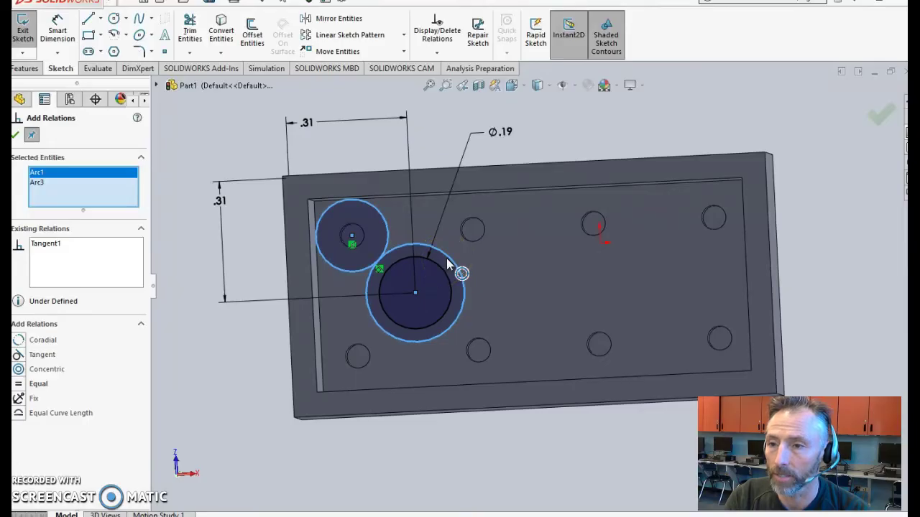
# Start an Extruded Boss/Base on the ring region between the tube circles.
pyautogui.click(22, 71)
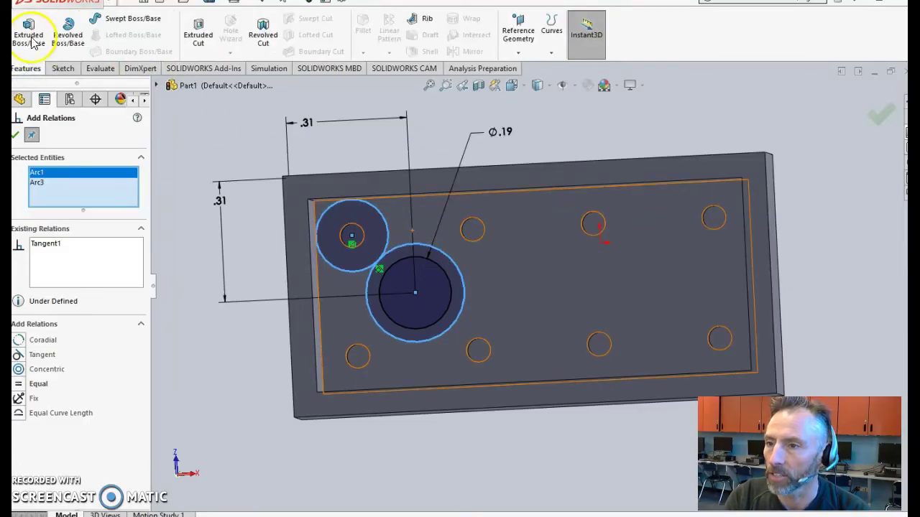
pyautogui.click(29, 38)
pyautogui.click(343, 205)
pyautogui.click(458, 285)
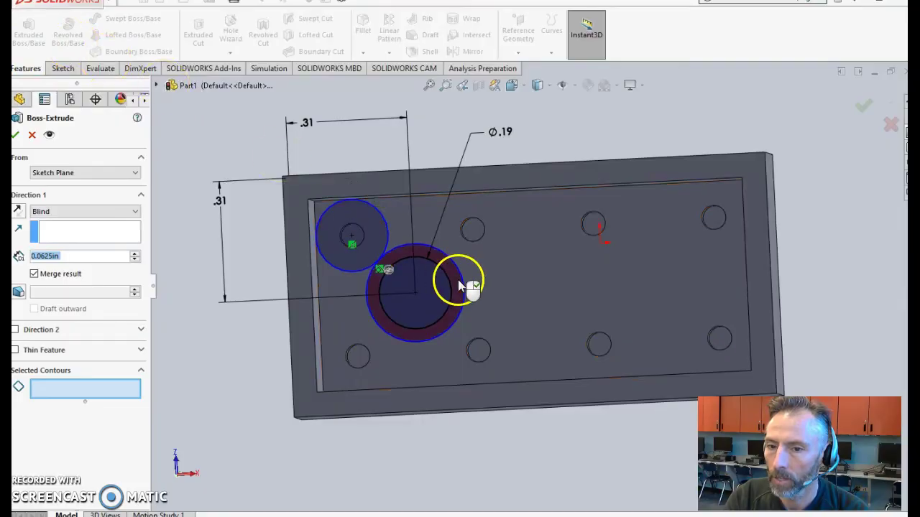
pyautogui.moveTo(472, 292)
pyautogui.mouseDown(button='middle')
pyautogui.moveTo(477, 234)
pyautogui.moveTo(511, 199)
pyautogui.moveTo(503, 180)
pyautogui.mouseUp(button='middle')
# Set the extrusion Up To Surface at the rim face, then cancel after the rebuild error.
pyautogui.click(87, 211)
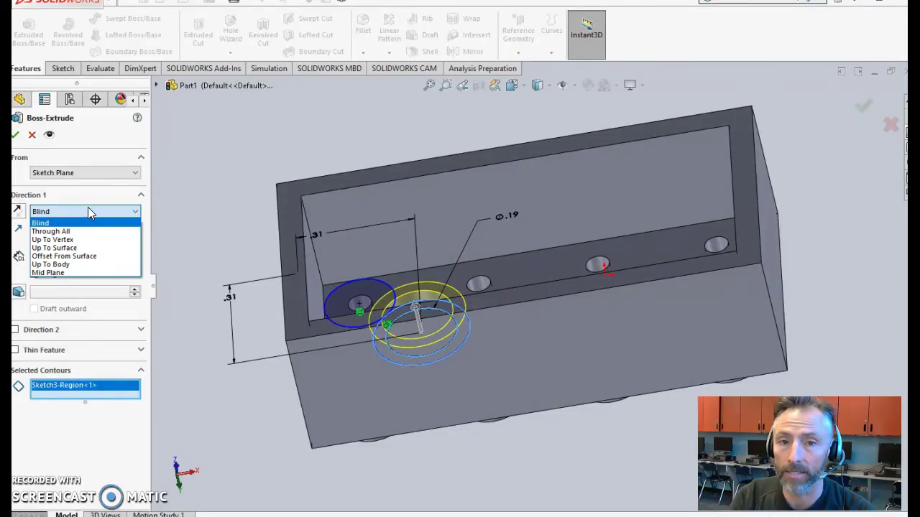
pyautogui.click(80, 247)
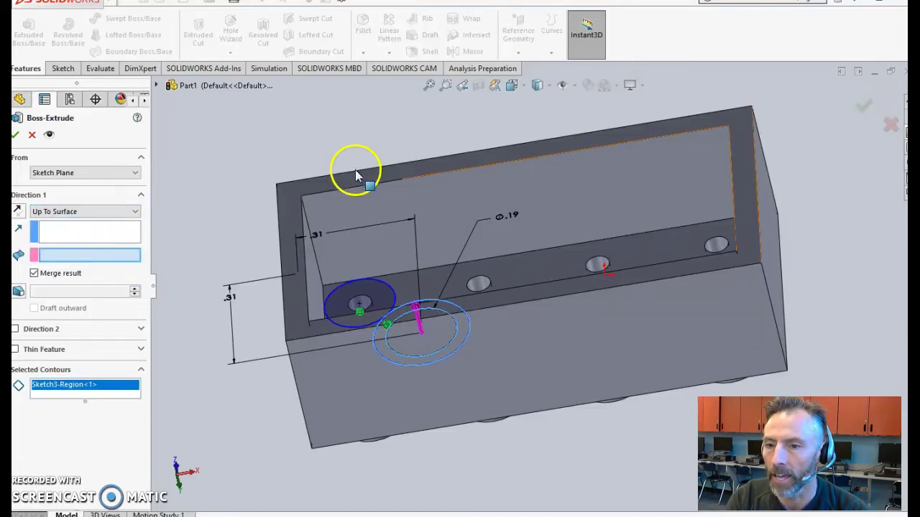
pyautogui.moveTo(357, 176); pyautogui.dragTo(91, 235)
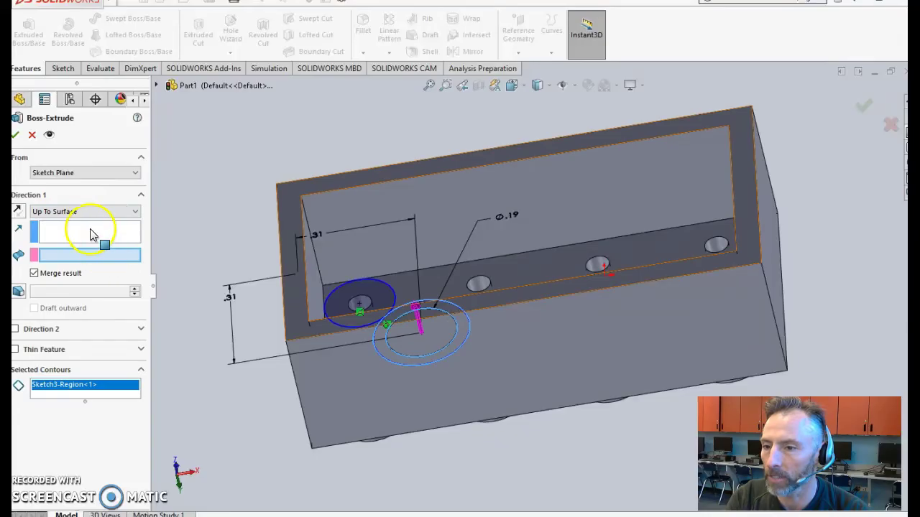
pyautogui.click(388, 173)
pyautogui.click(388, 175)
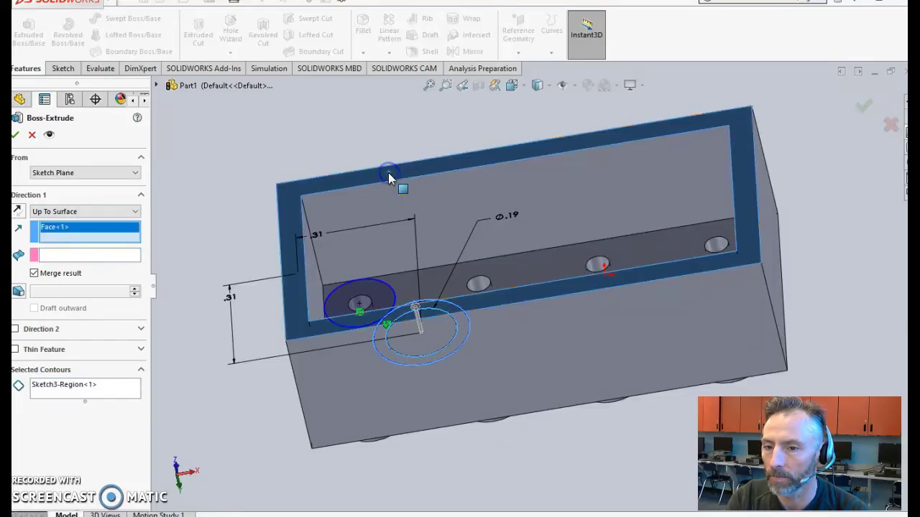
pyautogui.click(15, 135)
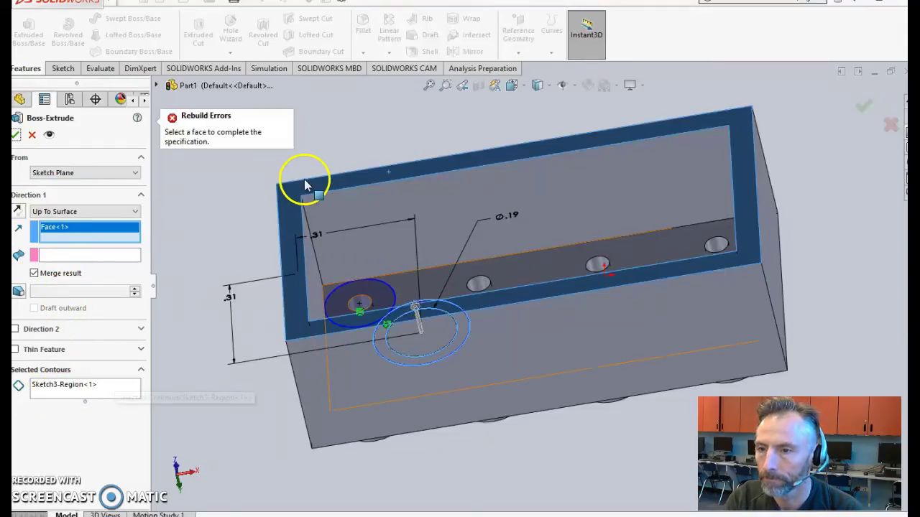
pyautogui.click(32, 137)
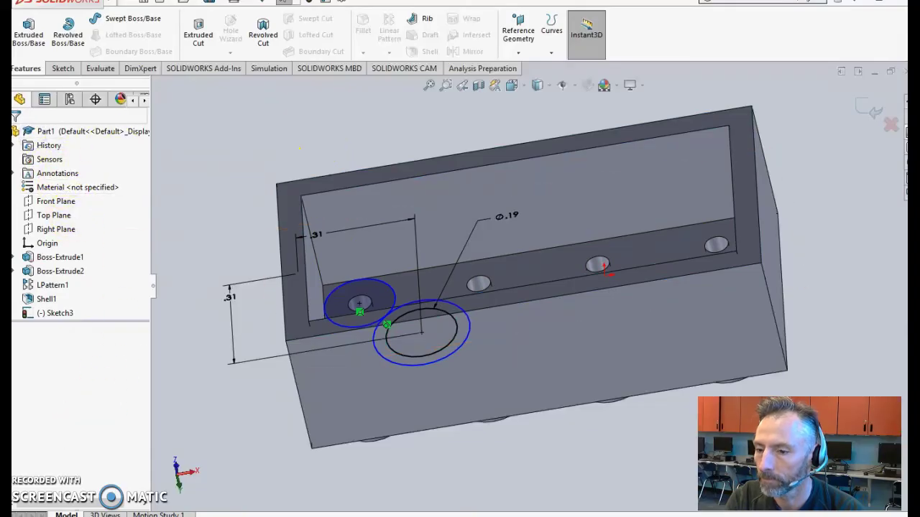
# Extrude the ring region Up To Surface to the brick's top rim, creating Boss-Extrude3.
pyautogui.press('Return')
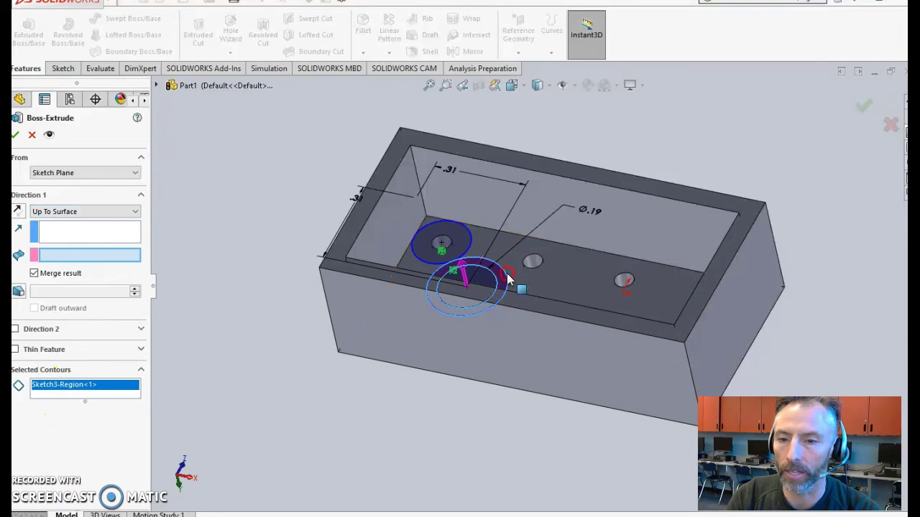
pyautogui.moveTo(511, 284)
pyautogui.mouseDown(button='middle')
pyautogui.moveTo(517, 305)
pyautogui.moveTo(507, 298)
pyautogui.mouseUp(button='middle')
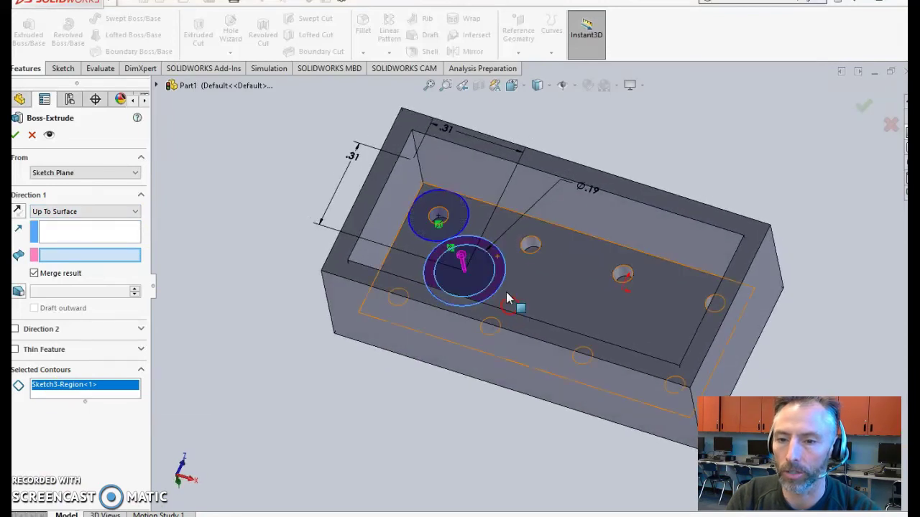
pyautogui.rightClick(109, 395)
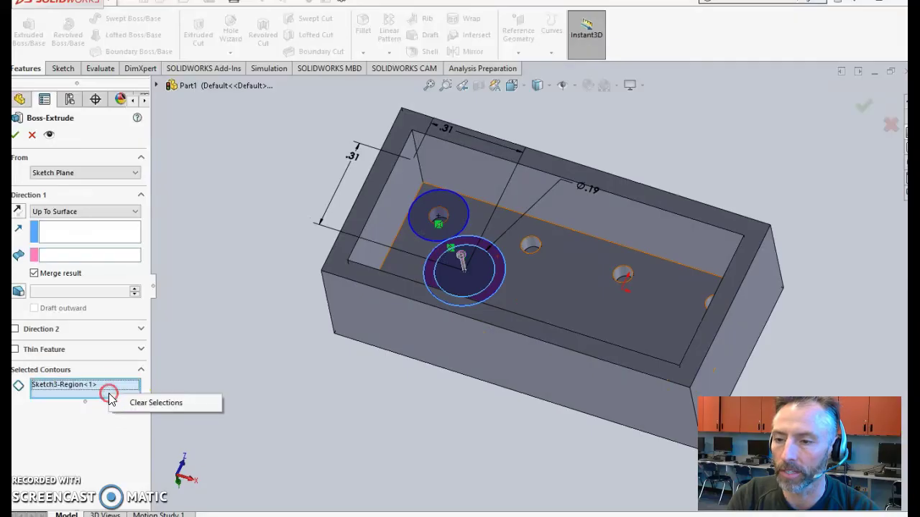
pyautogui.click(131, 423)
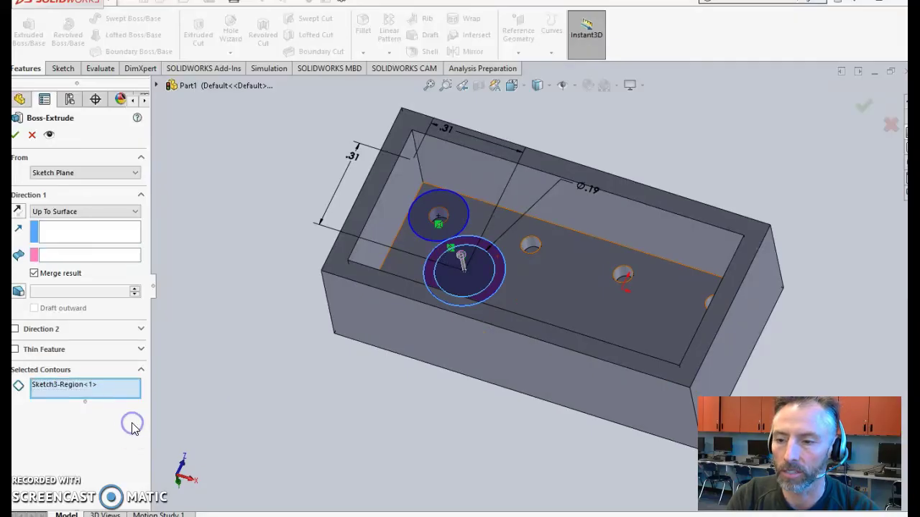
pyautogui.click(62, 256)
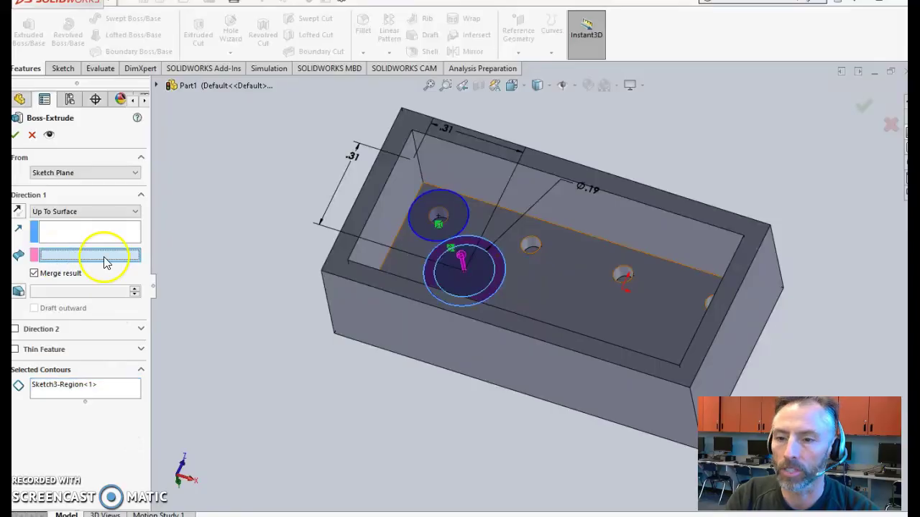
pyautogui.click(378, 172)
pyautogui.moveTo(333, 226)
pyautogui.mouseDown(button='middle')
pyautogui.moveTo(238, 219)
pyautogui.moveTo(220, 125)
pyautogui.moveTo(238, 174)
pyautogui.moveTo(215, 231)
pyautogui.mouseUp(button='middle')
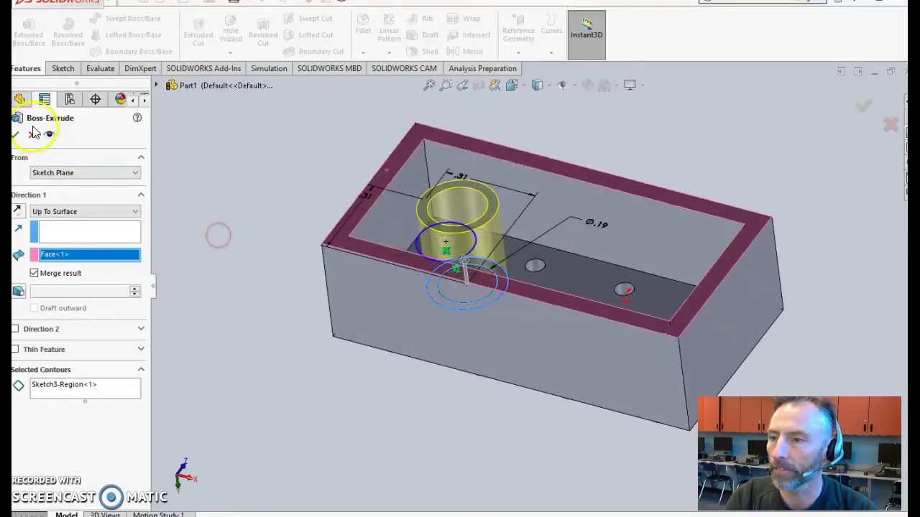
pyautogui.click(22, 134)
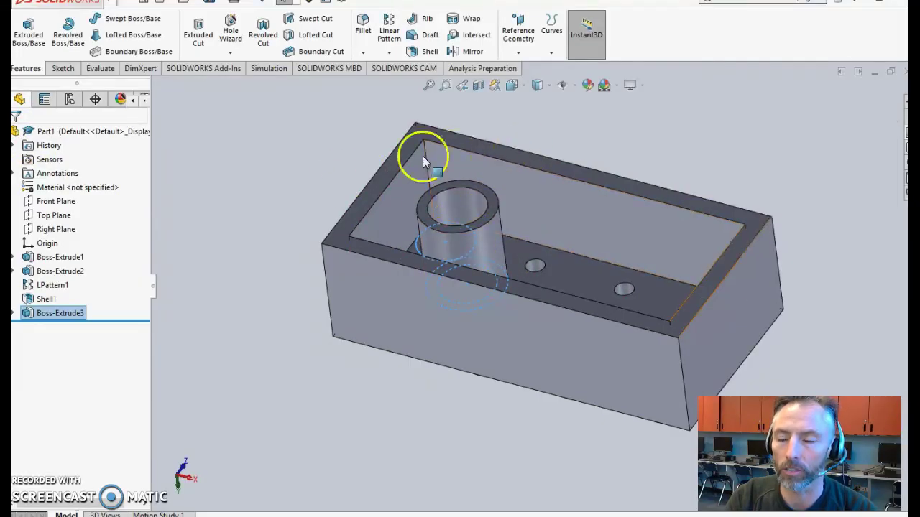
# Start a Linear Pattern with the Boss-Extrude3 tube as the feature to repeat.
pyautogui.click(291, 187)
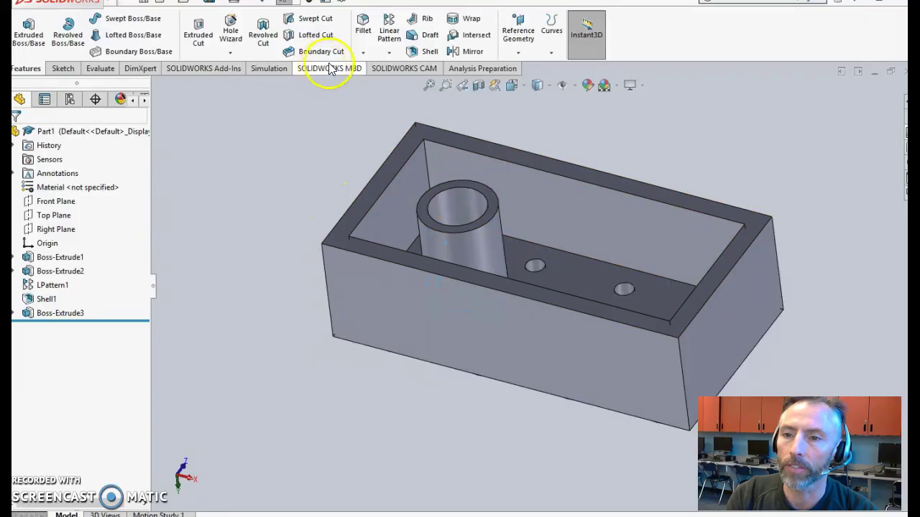
pyautogui.click(385, 20)
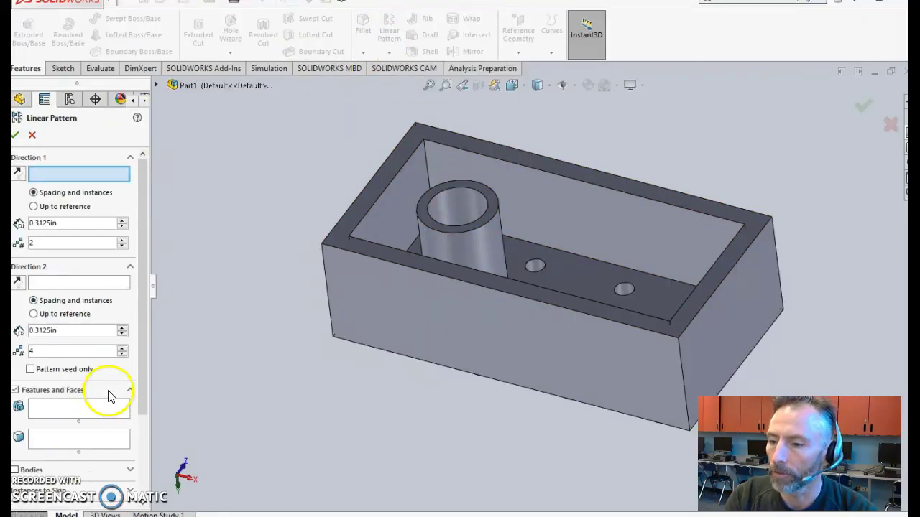
pyautogui.scroll(-3, 108, 398)
pyautogui.click(65, 293)
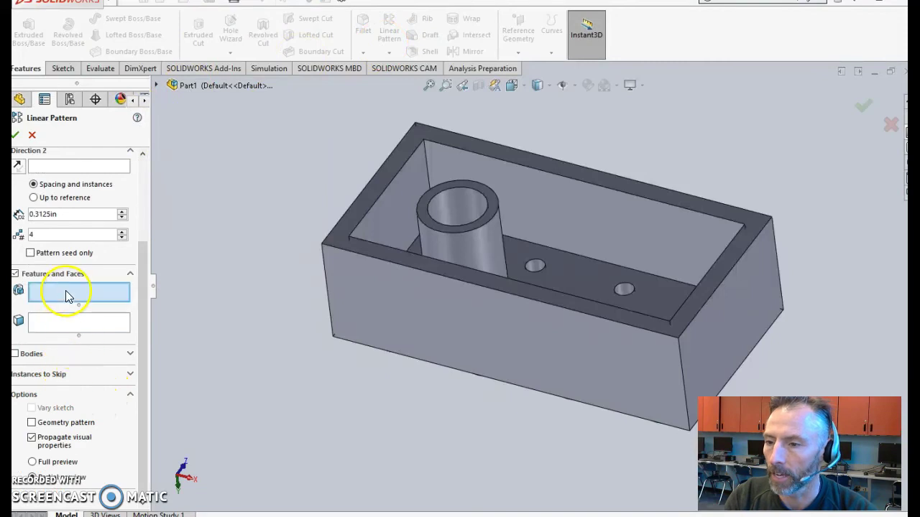
pyautogui.click(484, 240)
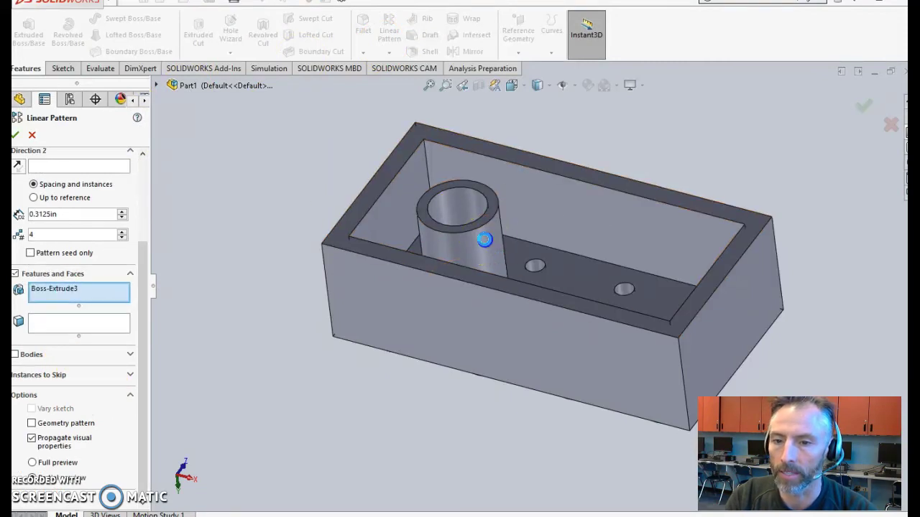
# Pattern the tube along the long top edge as 3 instances, 0.3125 in apart.
pyautogui.click(78, 213)
pyautogui.scroll(1, 84, 209)
pyautogui.scroll(4, 84, 209)
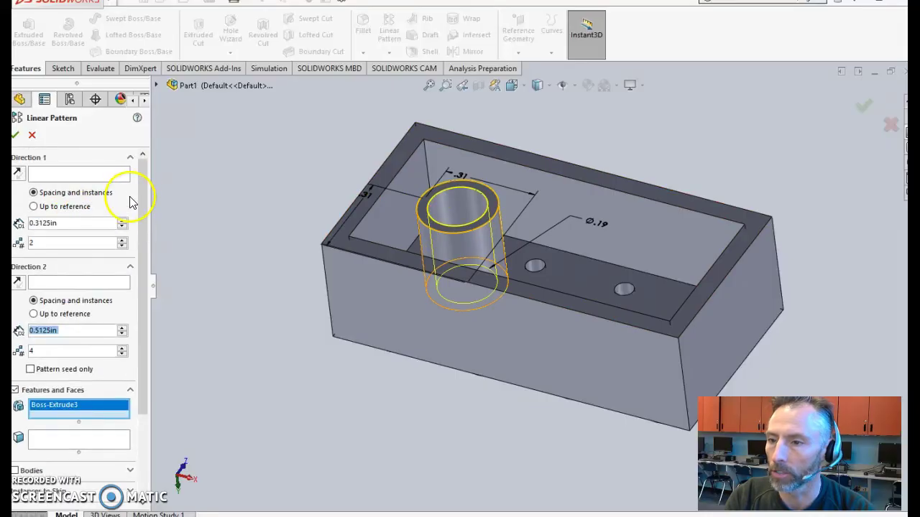
pyautogui.click(64, 173)
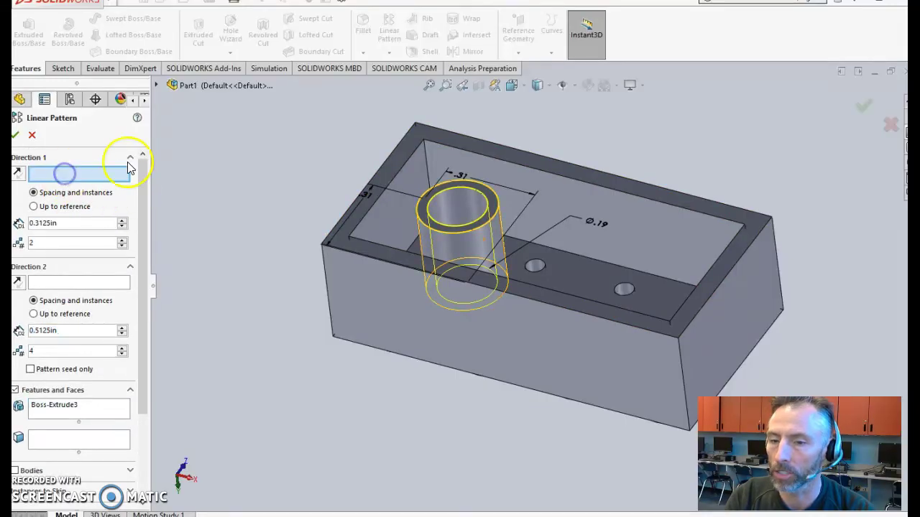
pyautogui.click(510, 147)
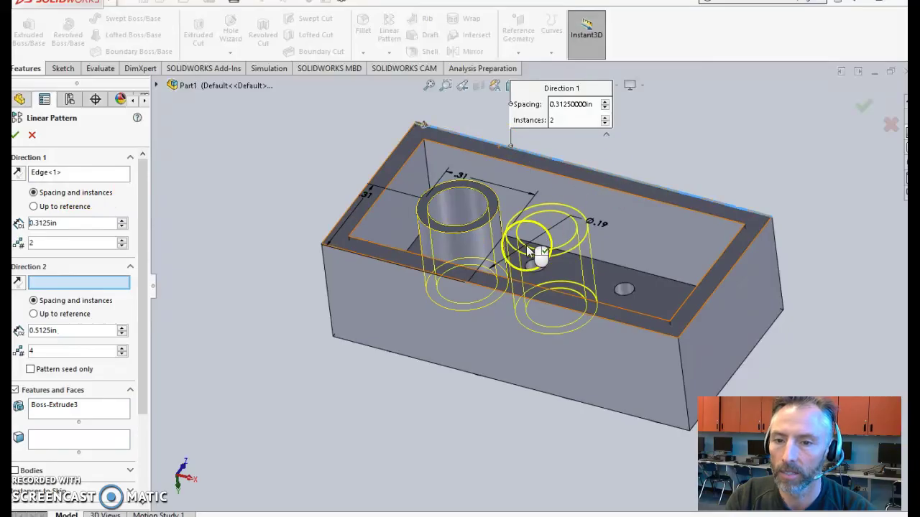
pyautogui.click(25, 244)
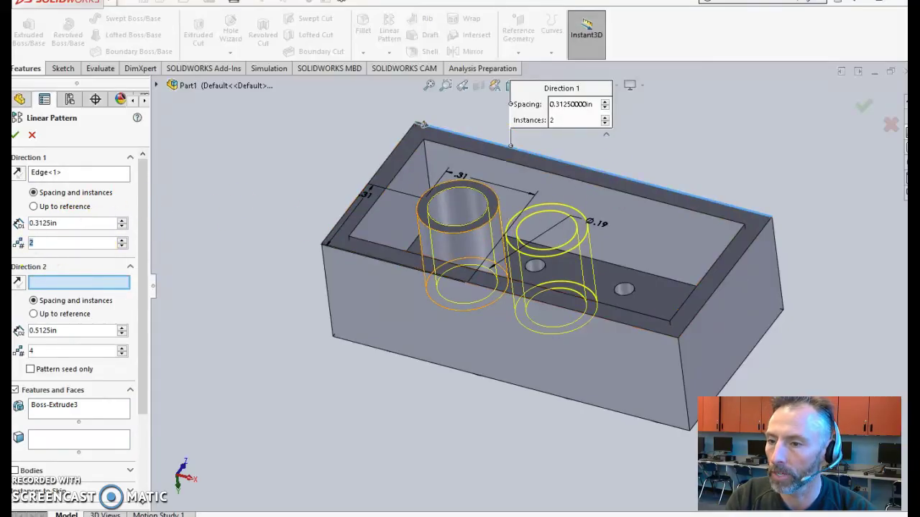
pyautogui.click(205, 243)
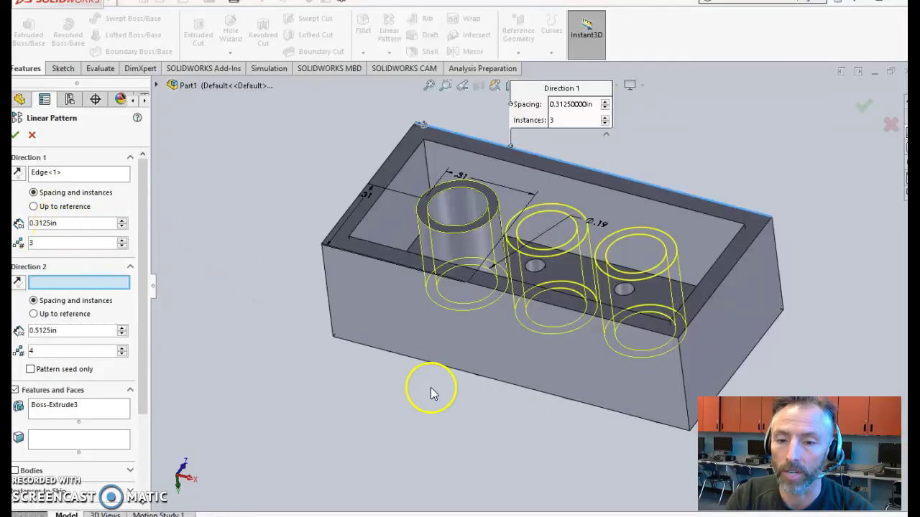
pyautogui.moveTo(431, 386); pyautogui.dragTo(441, 456, button='middle')
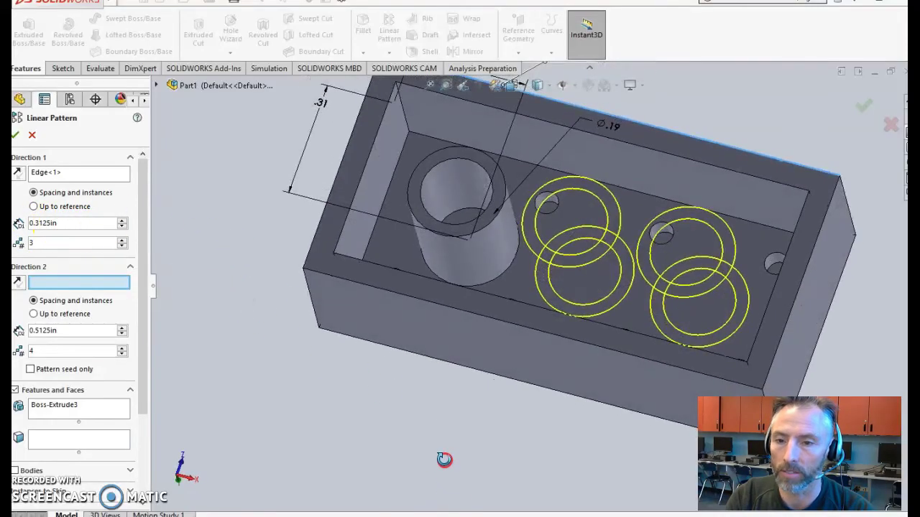
pyautogui.click(17, 135)
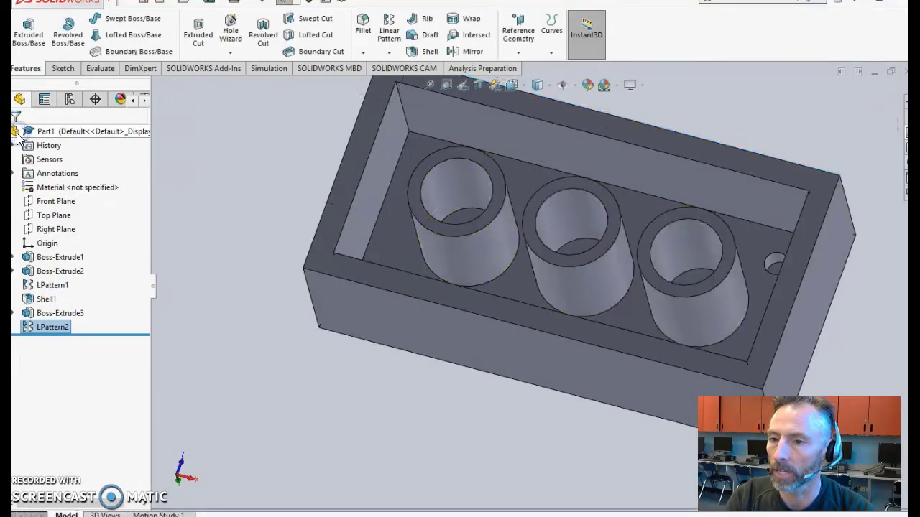
# Apply a purple appearance (RGB 164/111/255) to the whole brick.
pyautogui.click(231, 183)
pyautogui.moveTo(300, 149); pyautogui.dragTo(92, 119, button='middle')
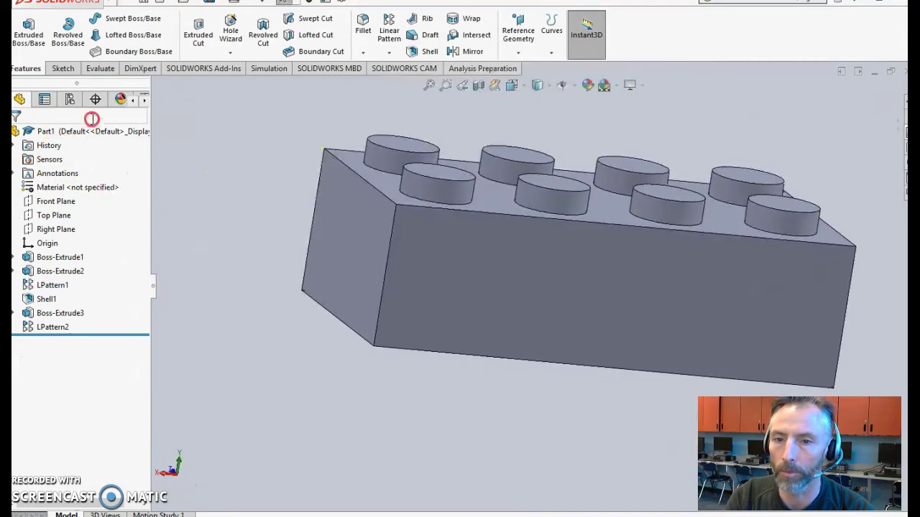
pyautogui.moveTo(452, 281); pyautogui.dragTo(591, 240, button='middle')
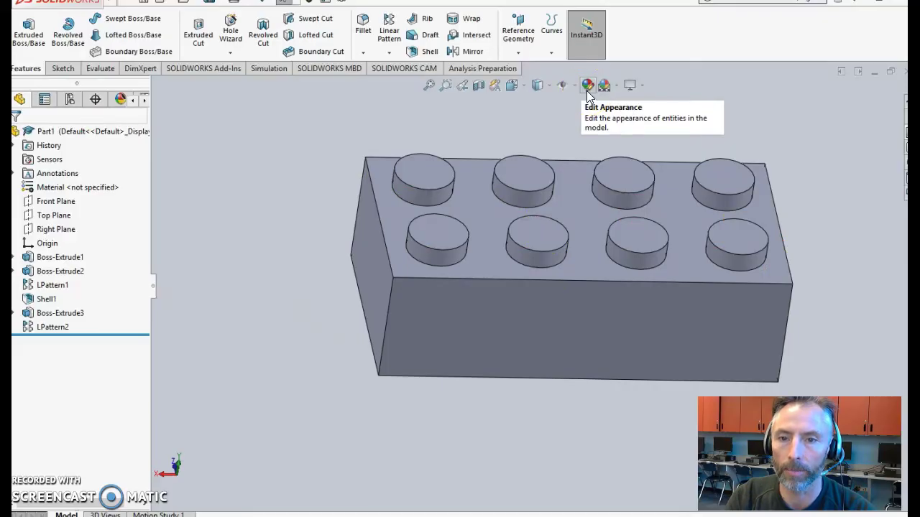
pyautogui.click(587, 91)
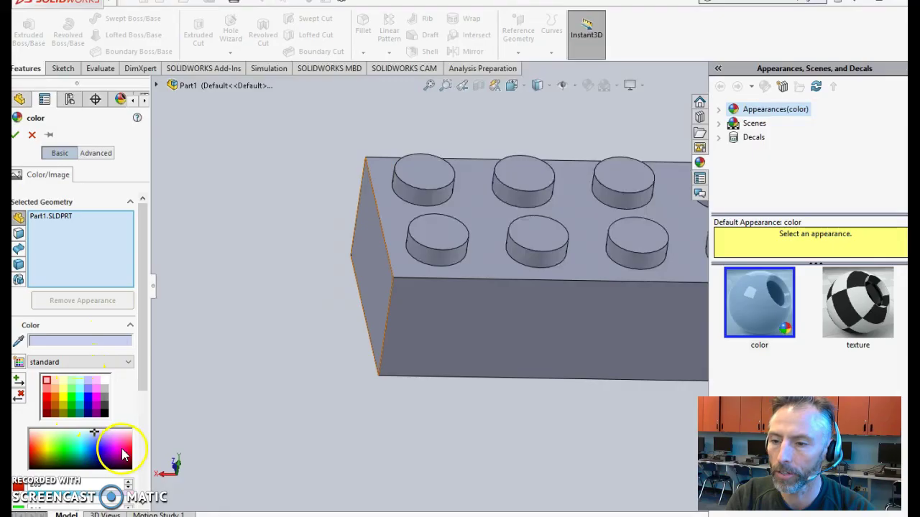
pyautogui.scroll(-2, 103, 451)
pyautogui.scroll(1, 82, 432)
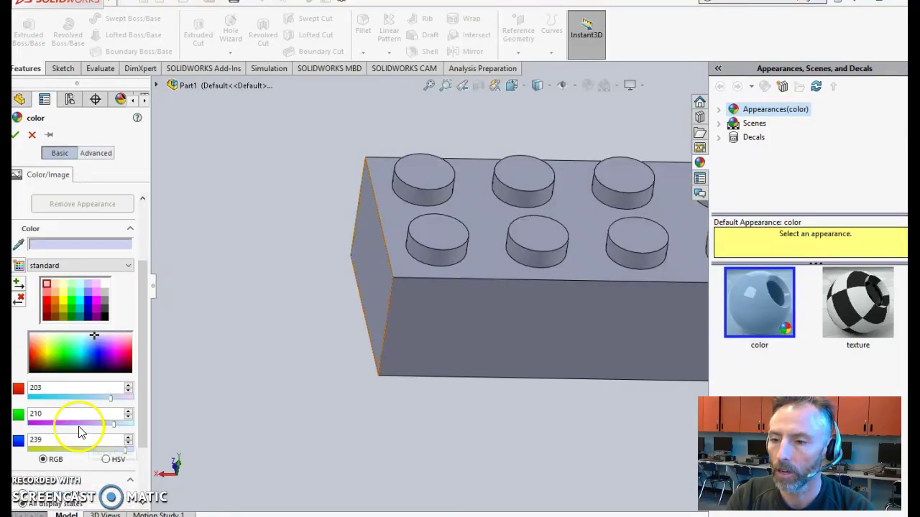
pyautogui.moveTo(108, 357)
pyautogui.mouseDown()
pyautogui.moveTo(118, 348)
pyautogui.moveTo(35, 337)
pyautogui.moveTo(30, 349)
pyautogui.moveTo(64, 355)
pyautogui.moveTo(104, 345)
pyautogui.mouseUp()
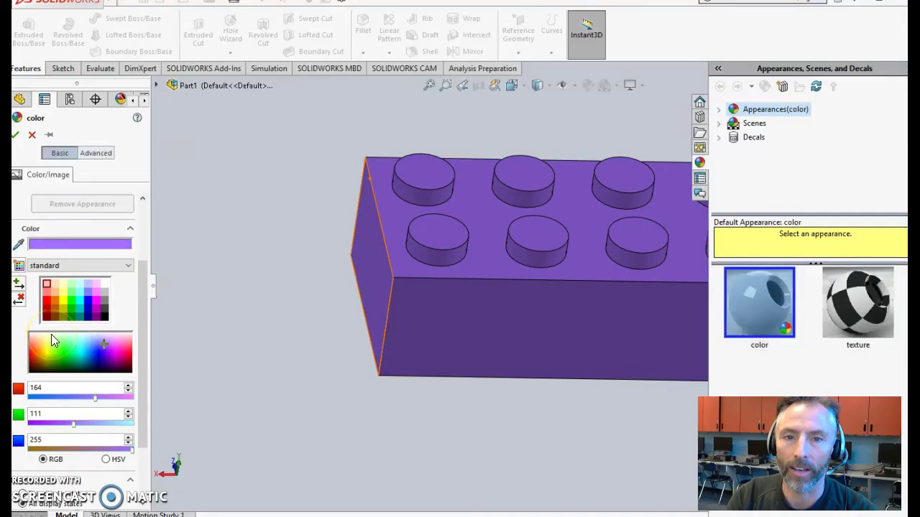